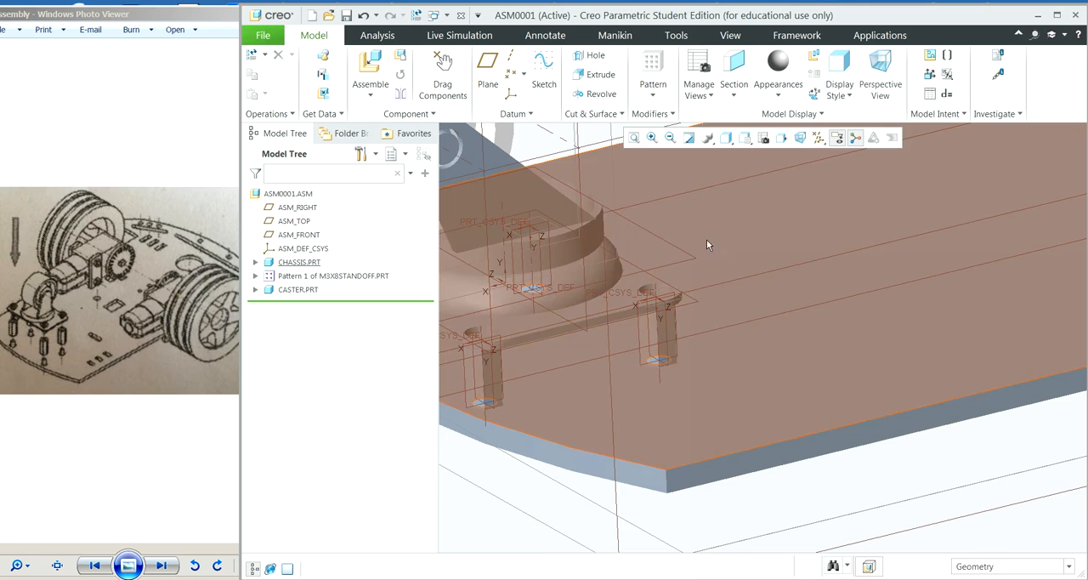
Step: Inspect the chassis assembly, its installed caster, and the slots and side notch at the middle of the plate
left_click(635, 139)
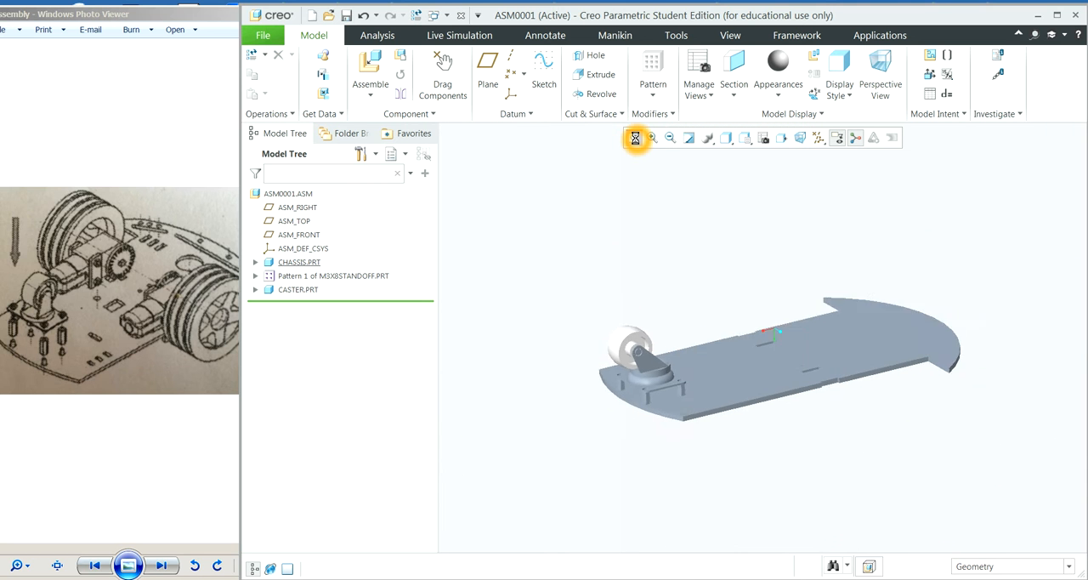
middle_click_drag(736, 259, 838, 370)
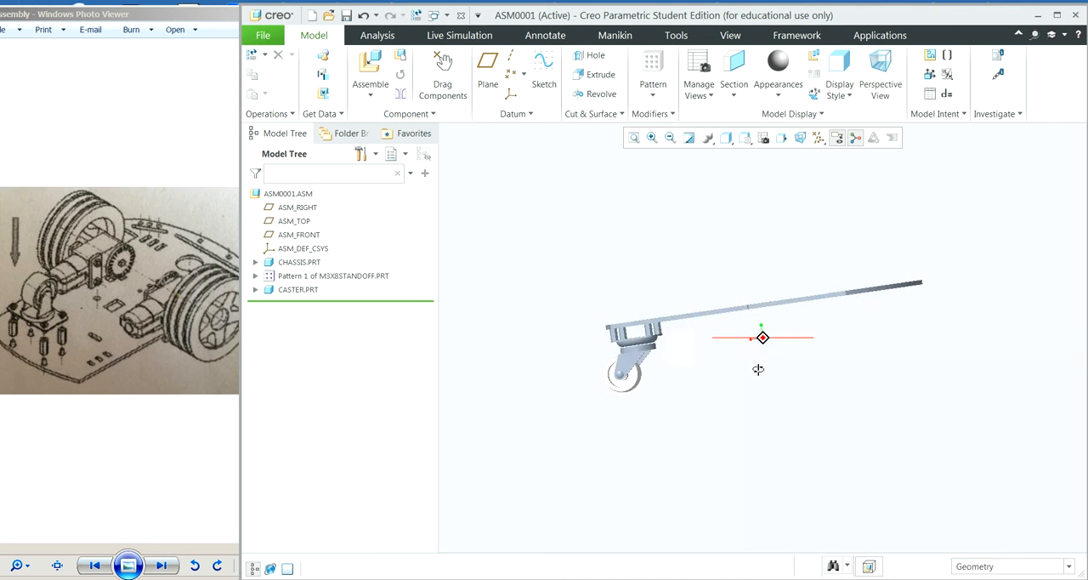
middle_click_drag(670, 357, 576, 354)
middle_click_drag(466, 352, 514, 337)
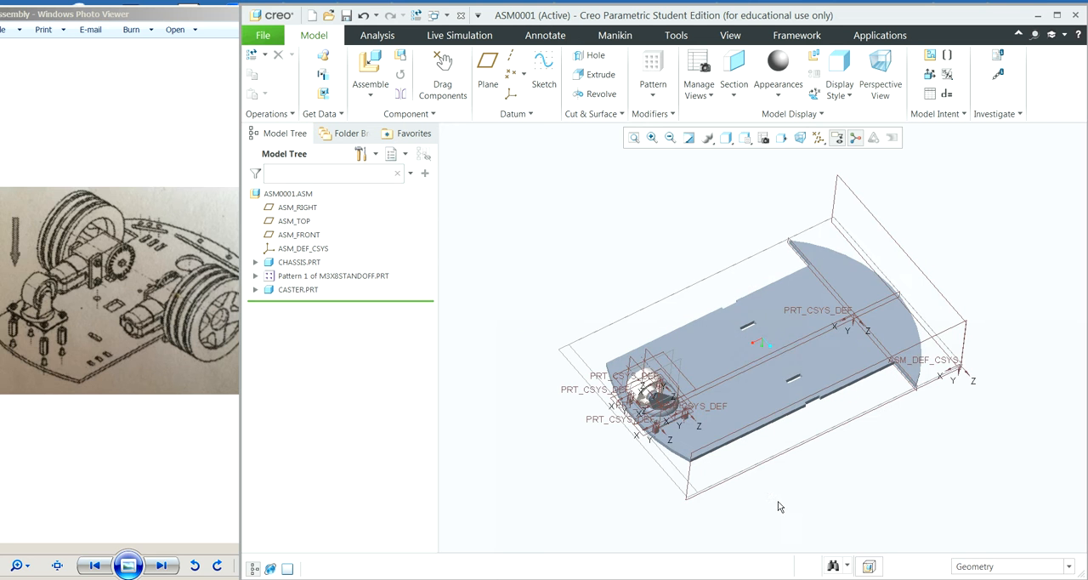
middle_click_drag(876, 465, 856, 456)
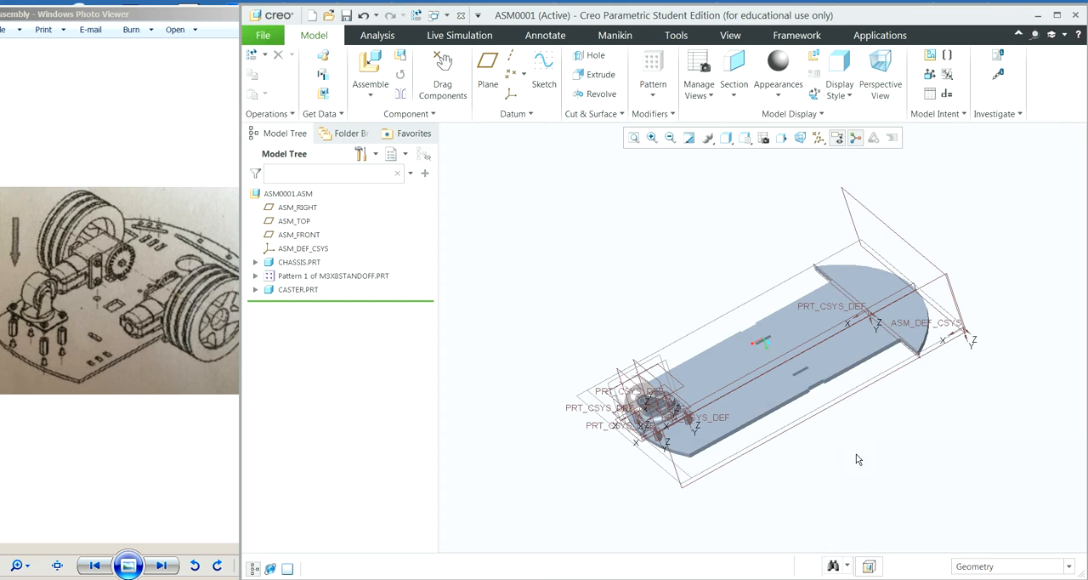
left_click(651, 138)
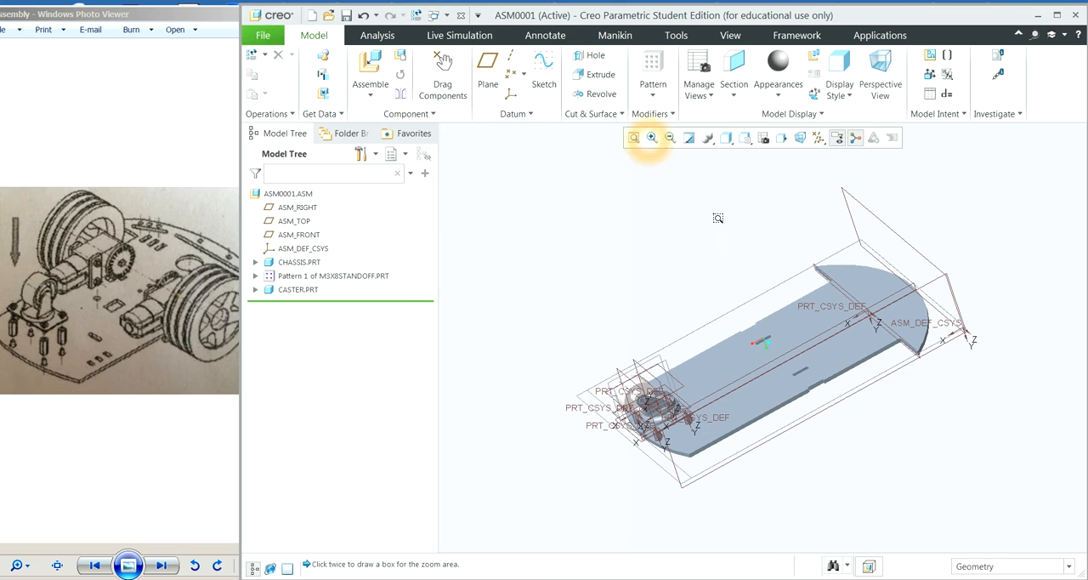
left_click(742, 346)
left_click(866, 416)
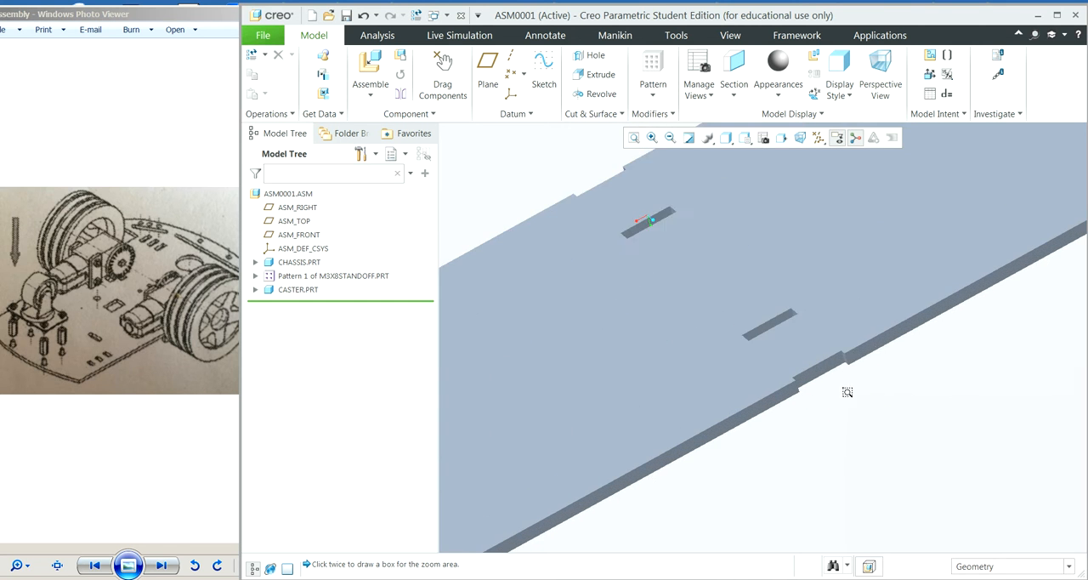
Step: Insert the t-bracket.prt component into the assembly
left_click(371, 66)
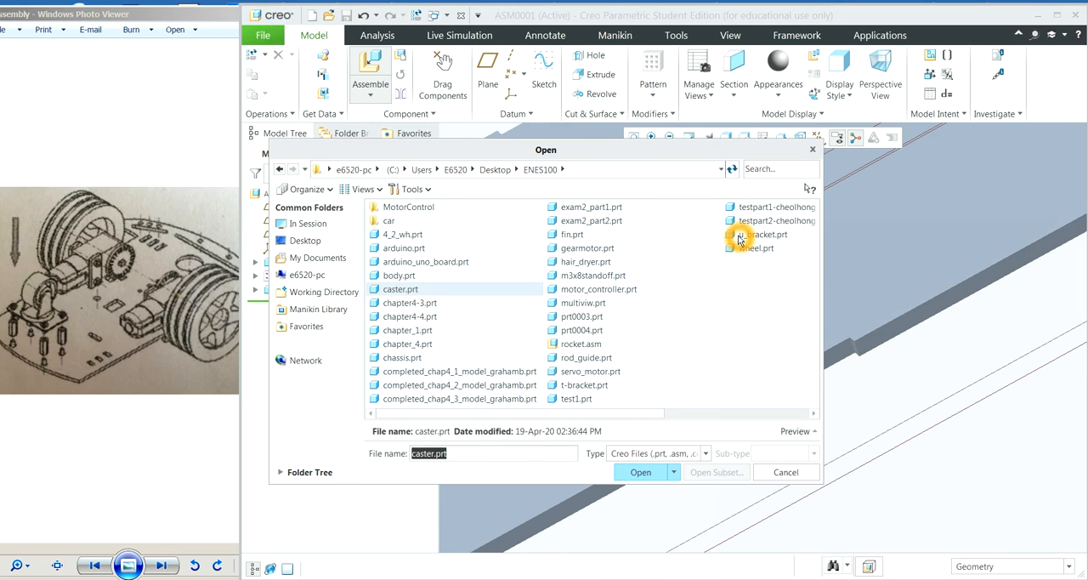
left_click(590, 386)
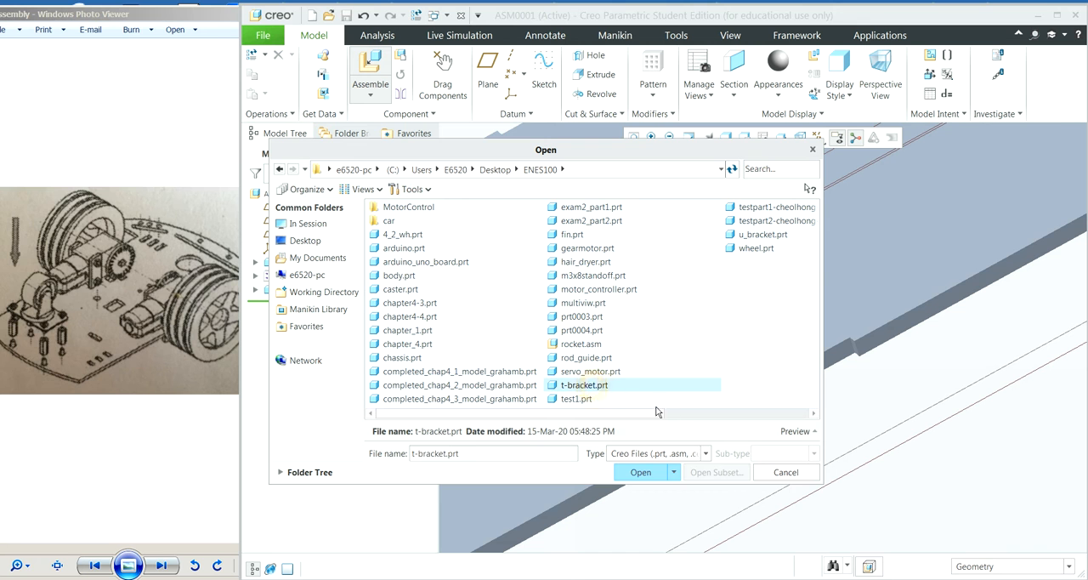
left_click(640, 474)
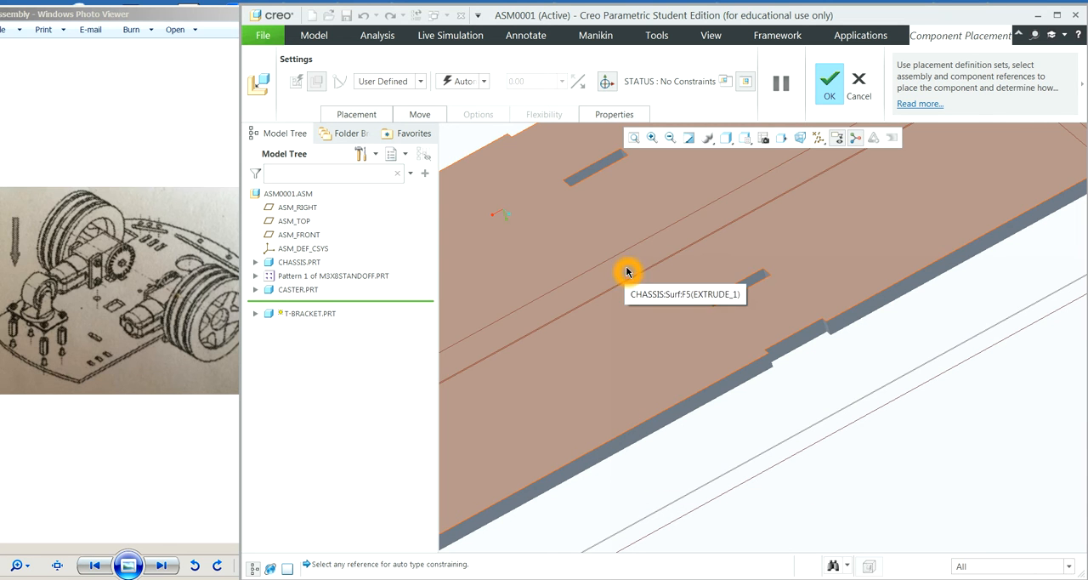
Step: Move the unplaced T-bracket away from the caster to the open space beside the chassis's side notch
scroll(619, 310, "up", 3)
scroll(619, 310, "down", 5)
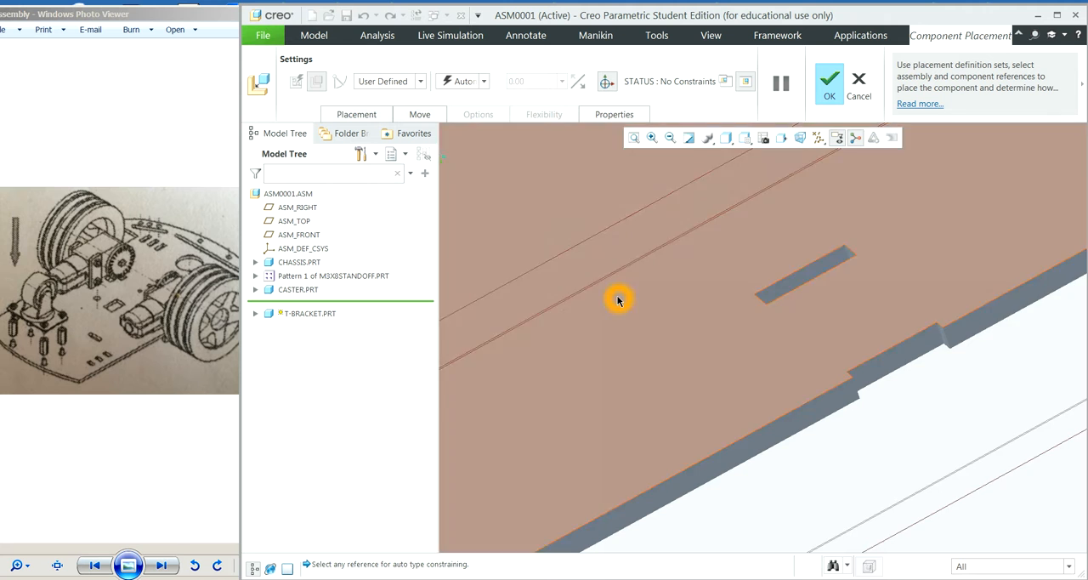
scroll(619, 299, "down", 2)
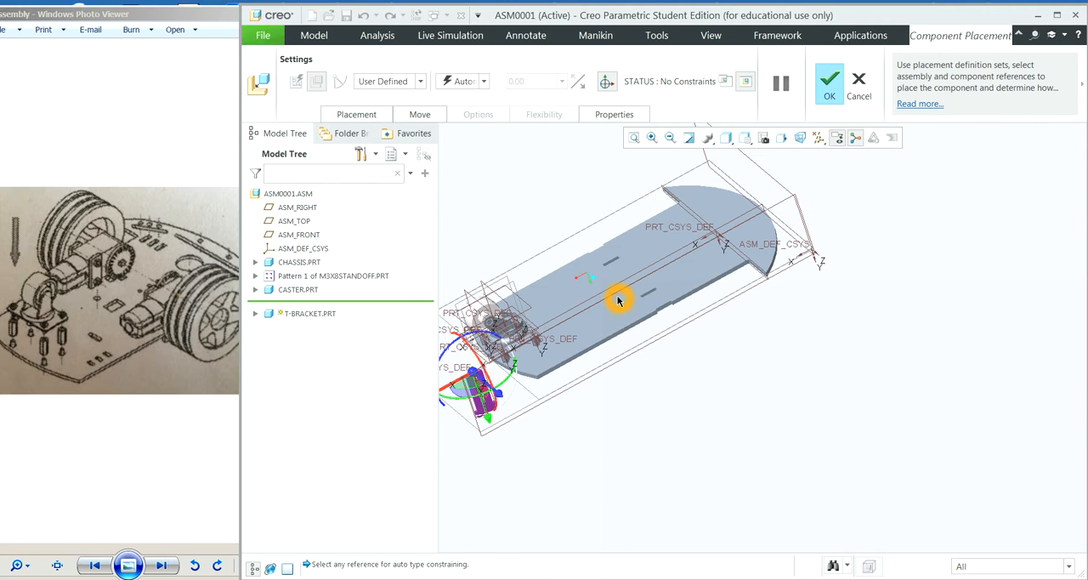
left_click(447, 389)
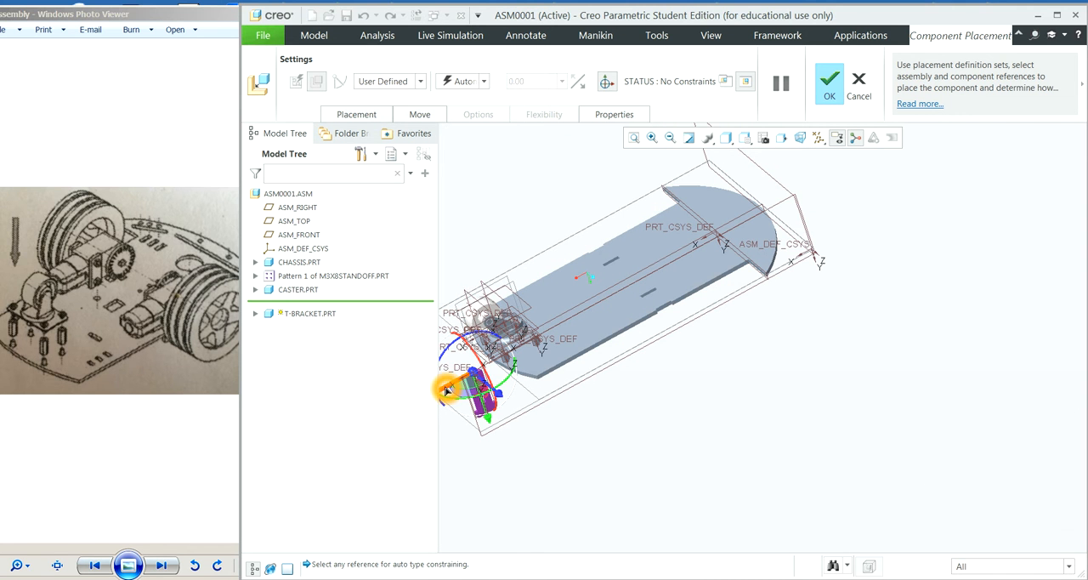
left_click_drag(447, 390, 735, 344)
left_click(650, 138)
left_click(566, 259)
left_click(783, 389)
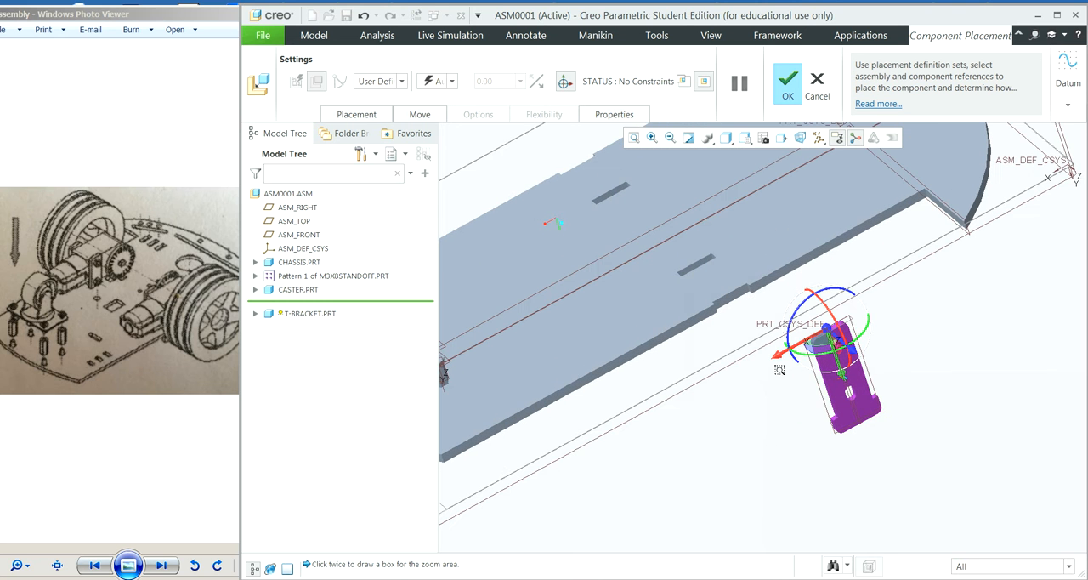
left_click(759, 296)
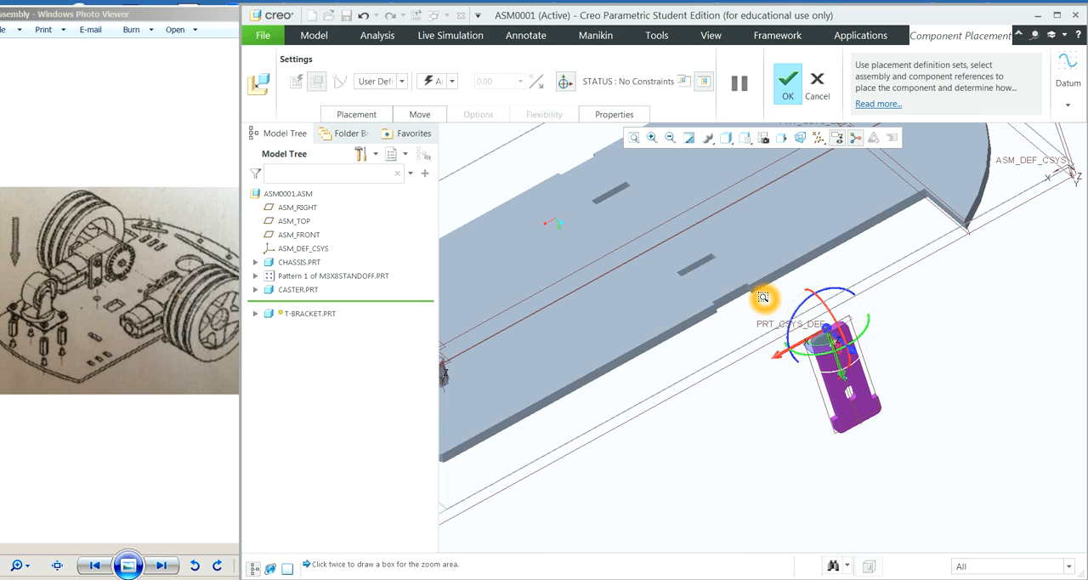
Step: Choose the T-bracket's broad flat face as the component reference of the first placement constraint
left_click(371, 114)
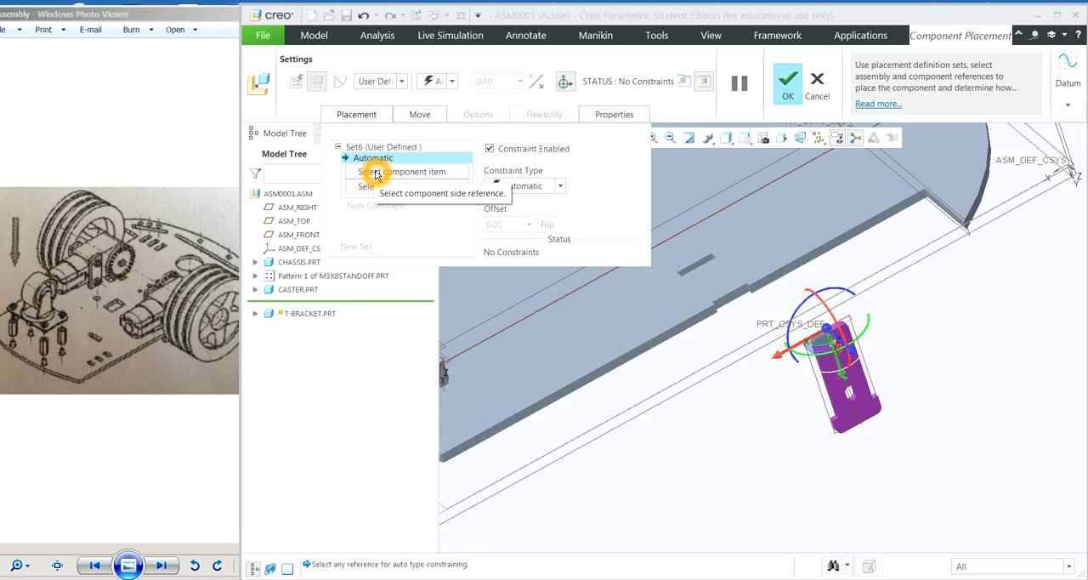
left_click(377, 174)
middle_click_drag(929, 334, 919, 295)
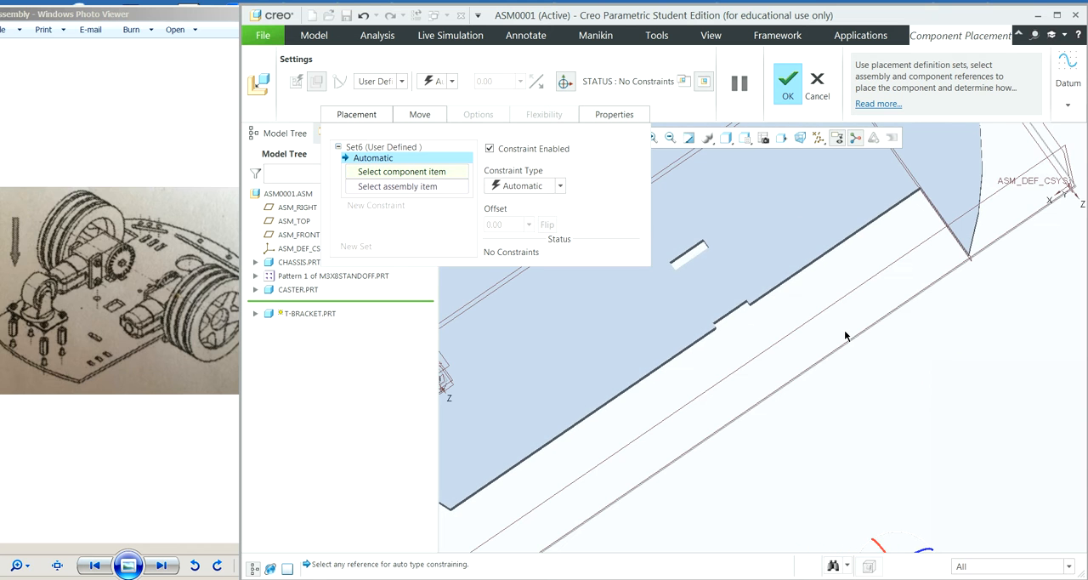
scroll(847, 349, "down", 3)
scroll(839, 355, "up", 10)
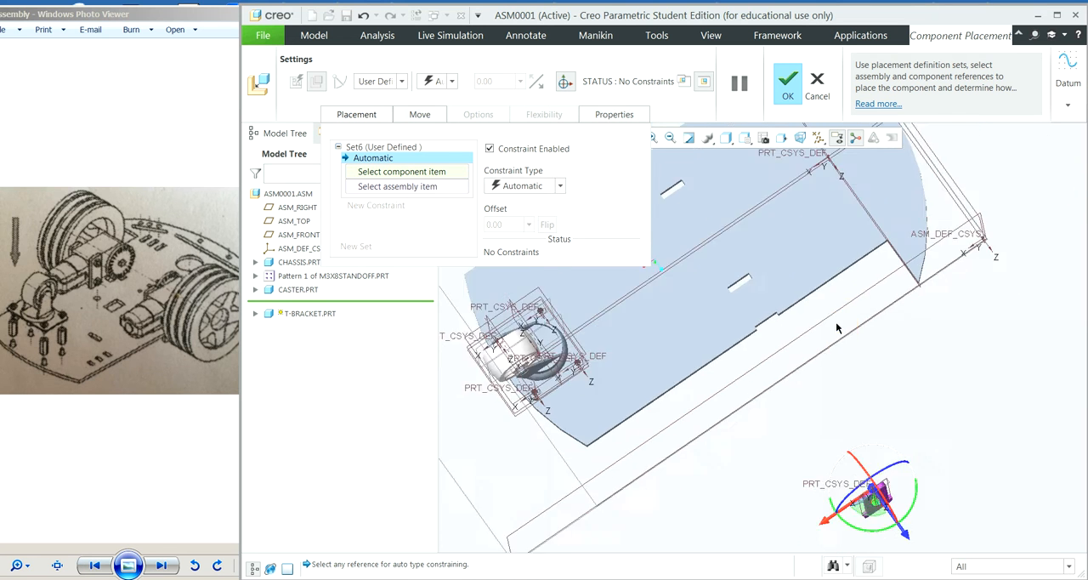
middle_click_drag(911, 298, 928, 341)
left_click(665, 140)
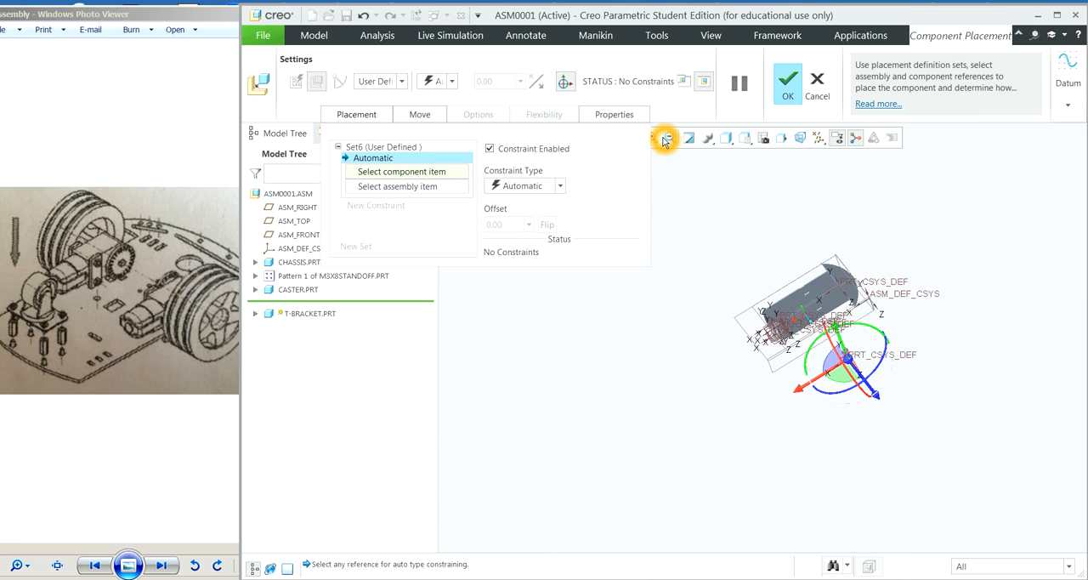
left_click(653, 139)
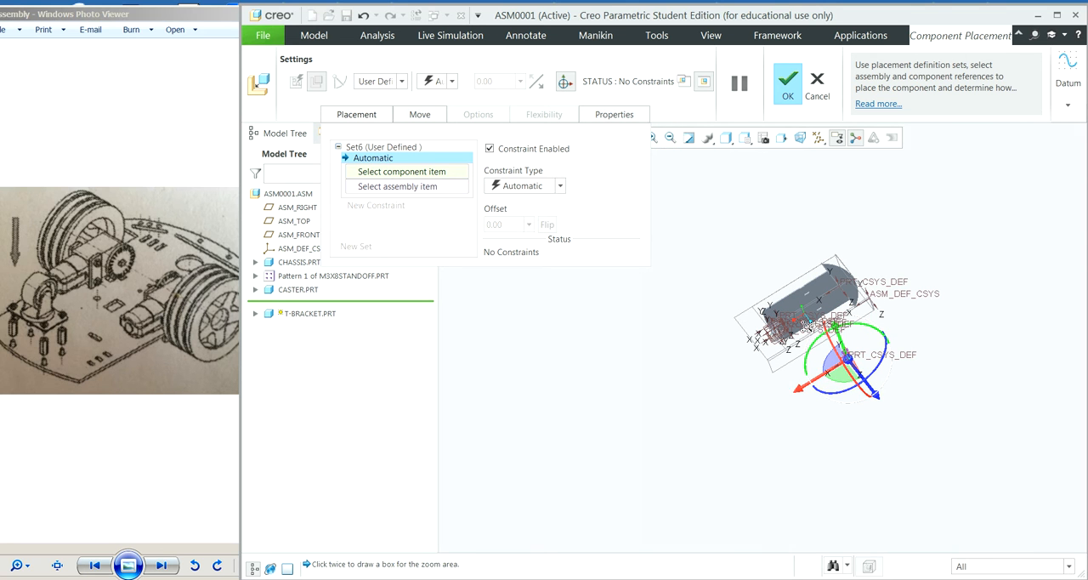
left_click(885, 377)
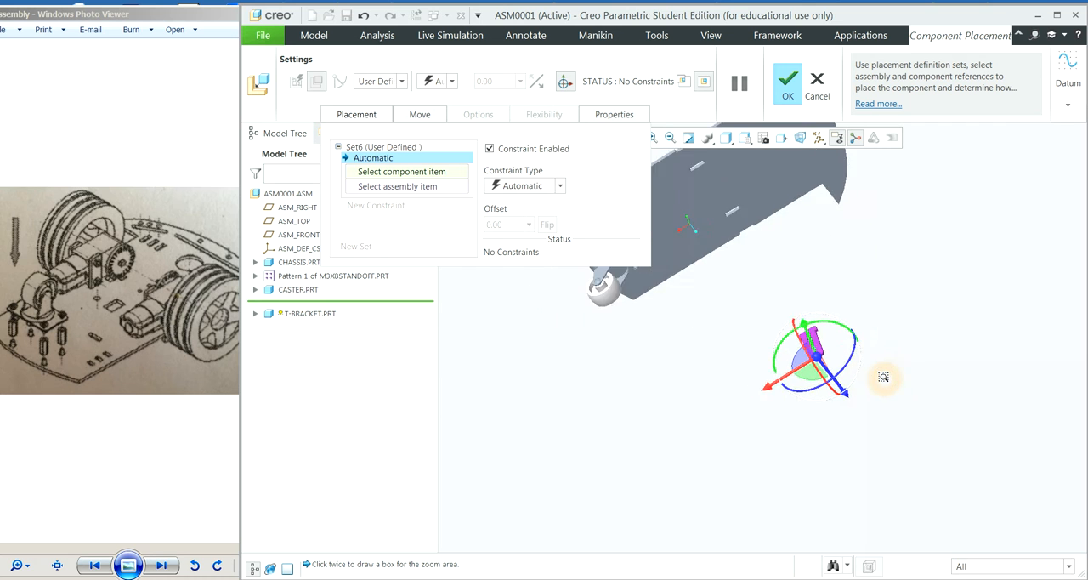
left_click(718, 288)
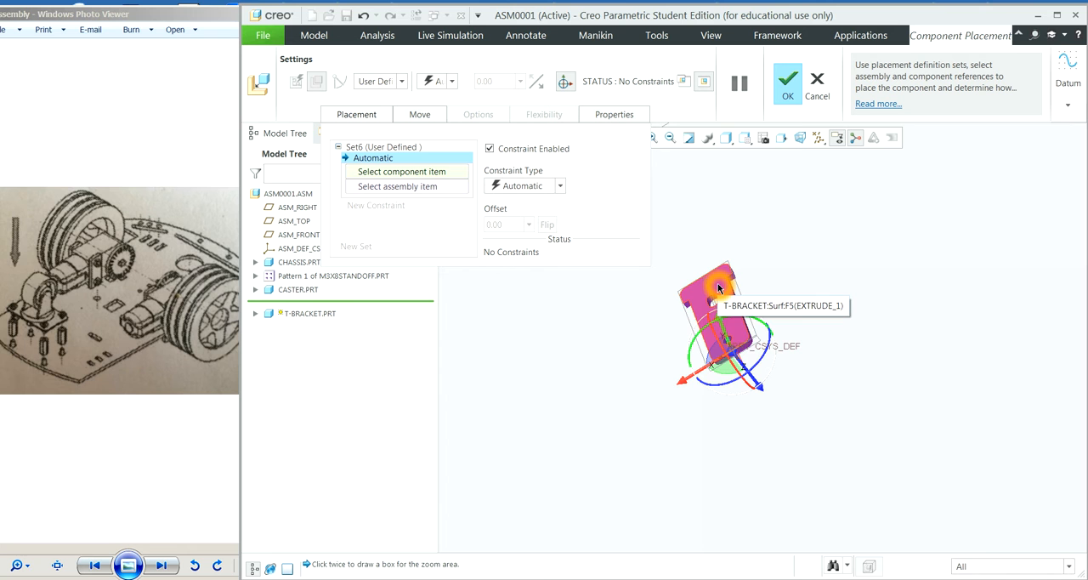
left_click(719, 288)
Step: Reference the recessed side face of the chassis notch for the T-bracket and make the constraint Coincident
left_click(671, 137)
left_click(672, 139)
left_click(672, 140)
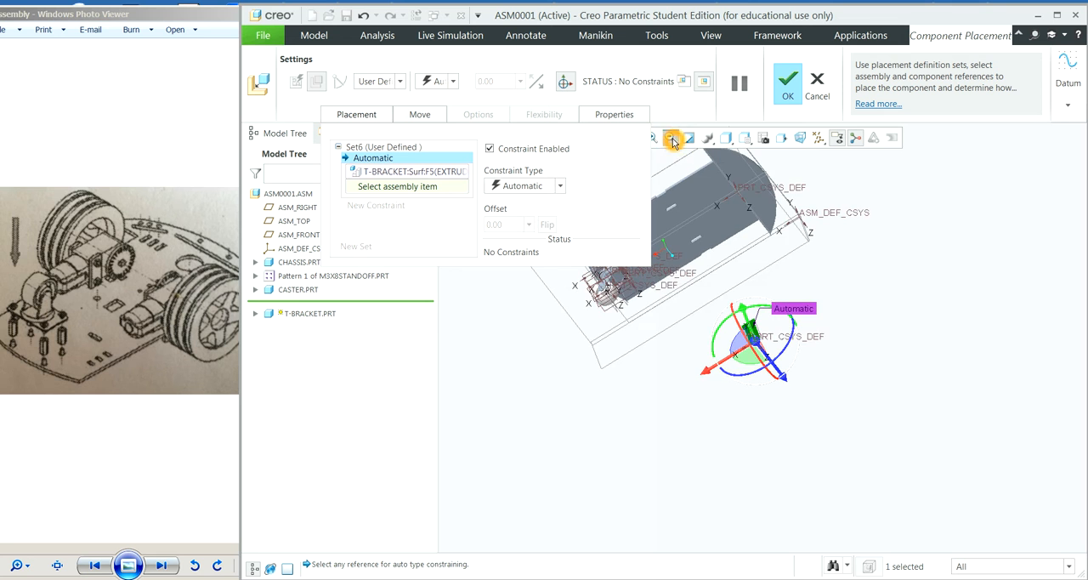
left_click(672, 141)
middle_click_drag(849, 271, 818, 196)
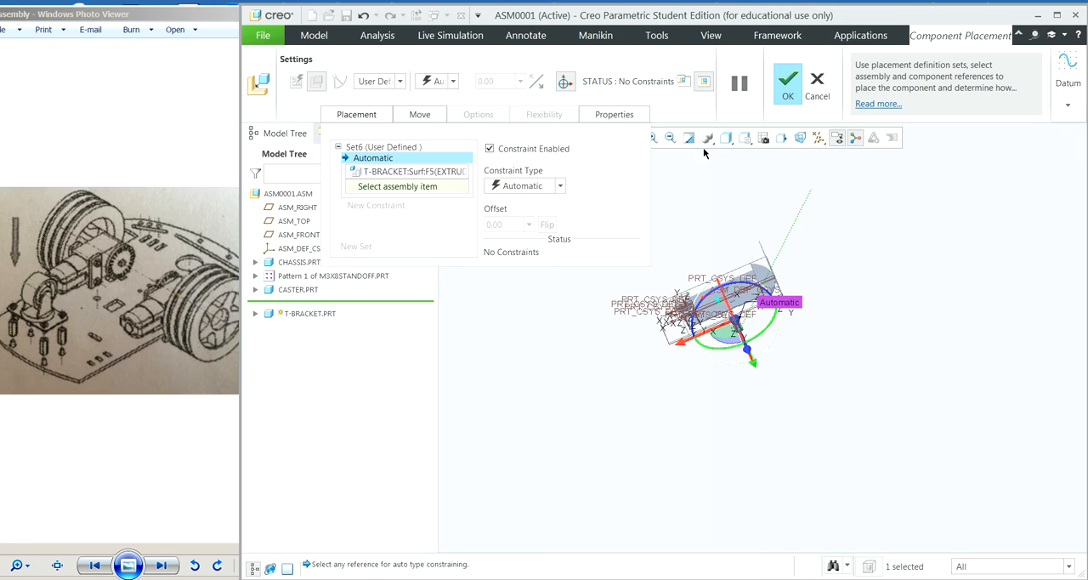
left_click(659, 138)
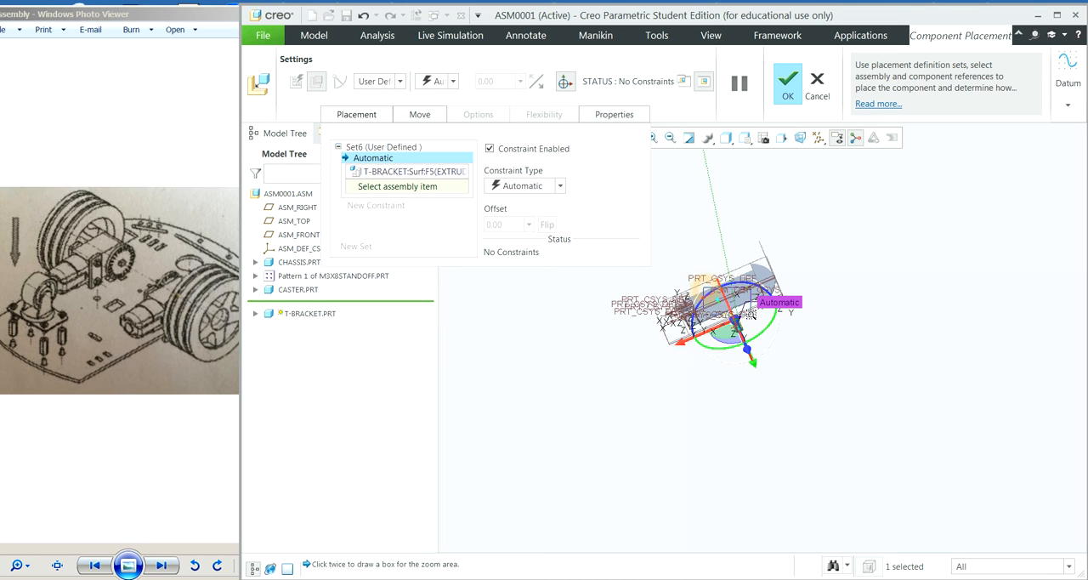
left_click(768, 323)
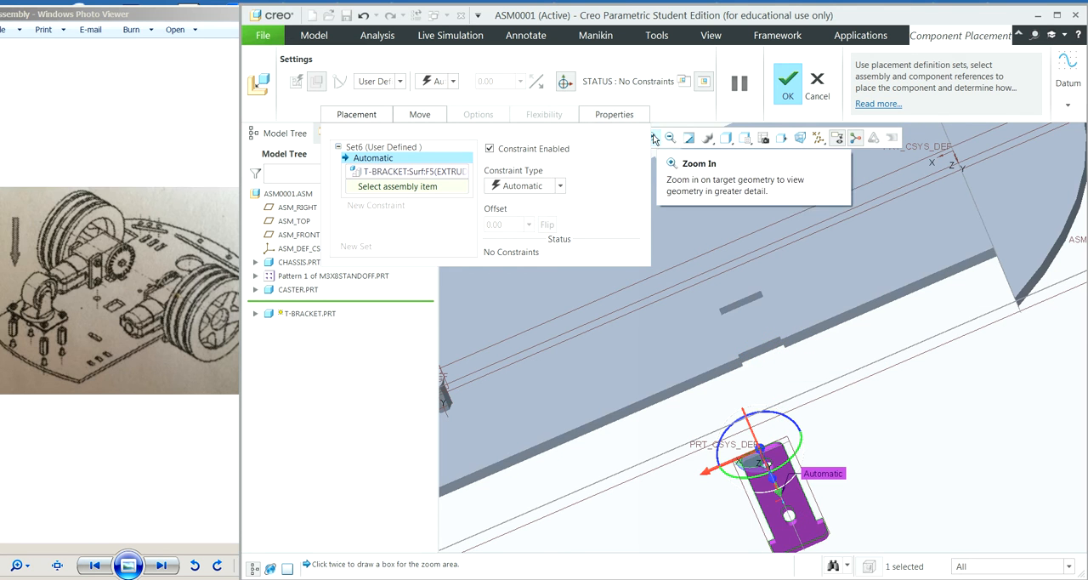
left_click(811, 369)
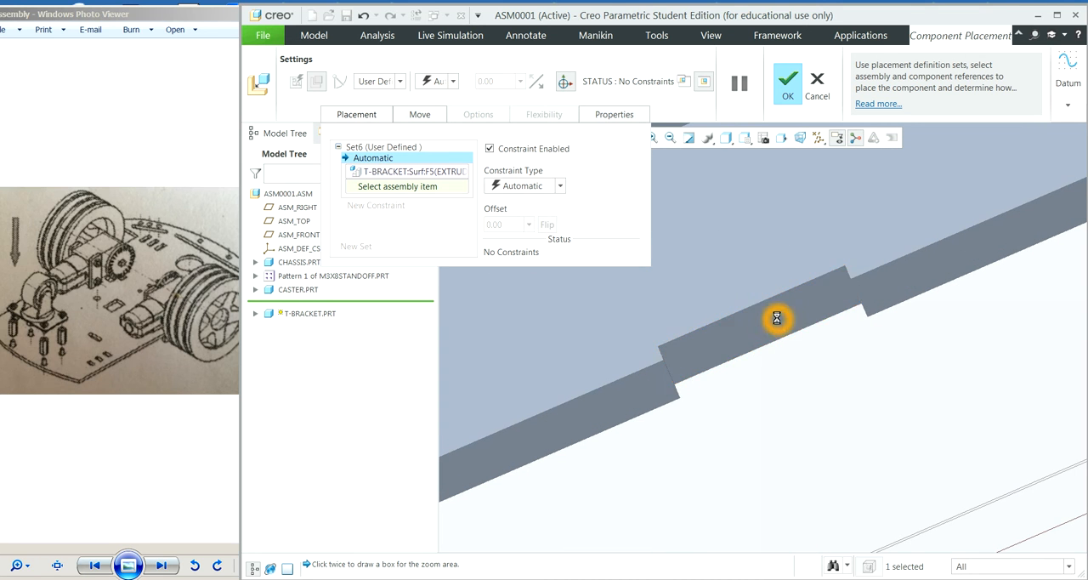
left_click(777, 319)
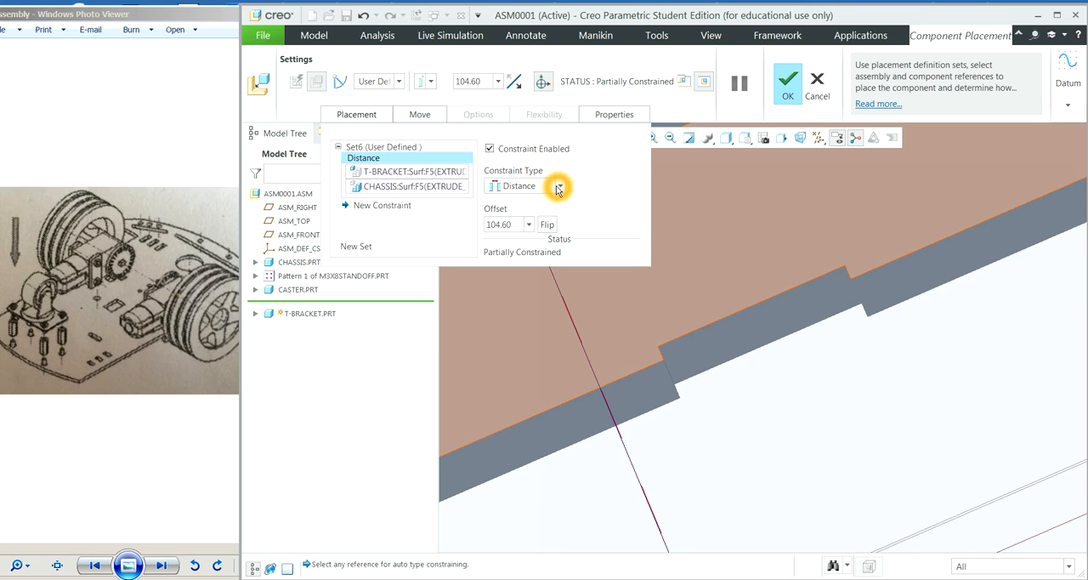
left_click(561, 187)
left_click(536, 238)
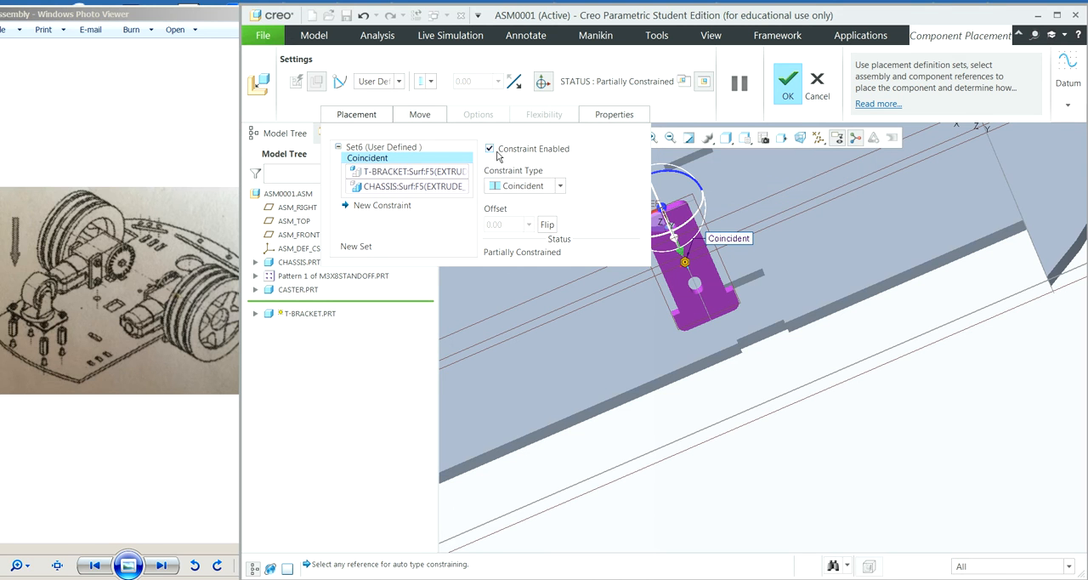
Step: Add a second placement constraint for the T-bracket with the small shoulder face beside its neck as the component reference
left_click(379, 206)
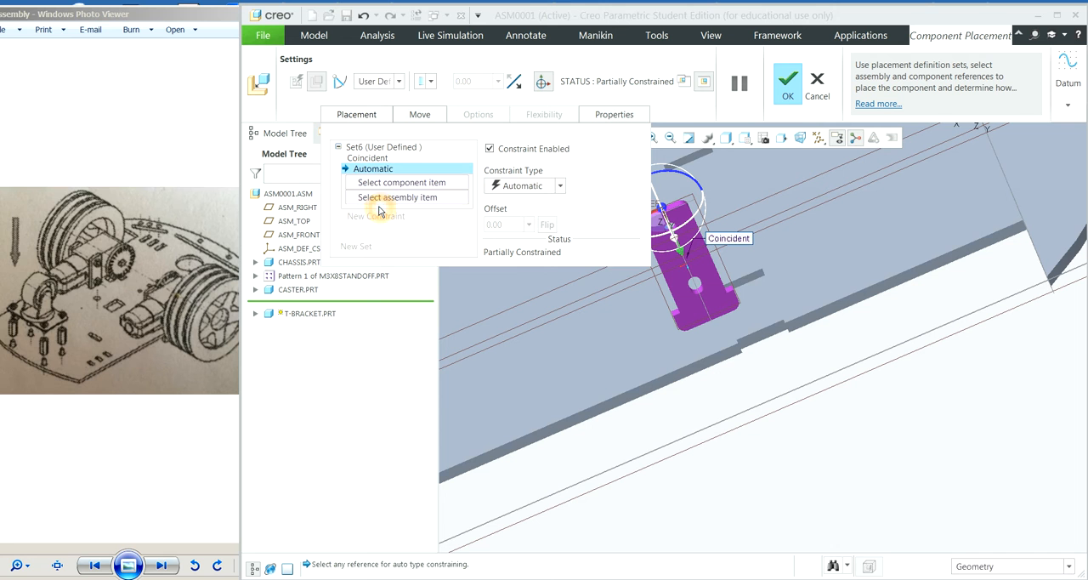
left_click(391, 188)
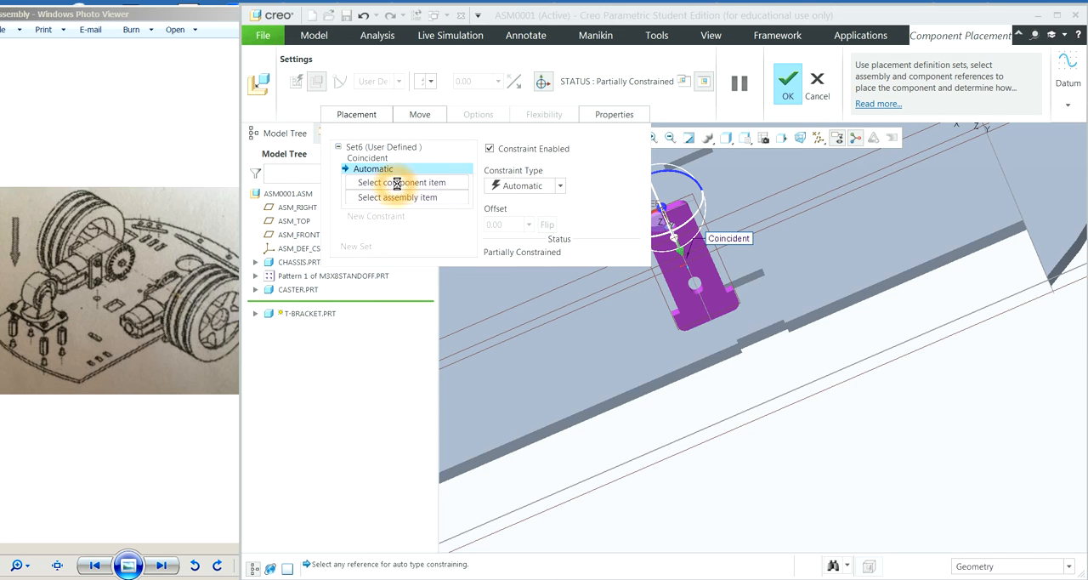
left_click(654, 138)
left_click(770, 325)
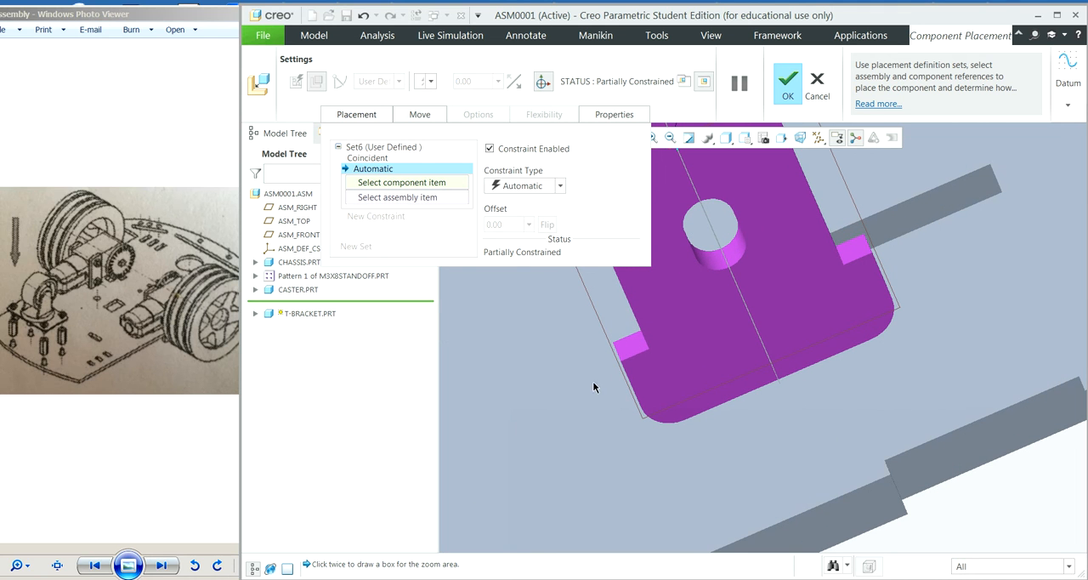
left_click(630, 342)
Step: Reference the chassis plate's broad underside for the T-bracket's shoulder face and make the constraint Coincident
left_click(671, 138)
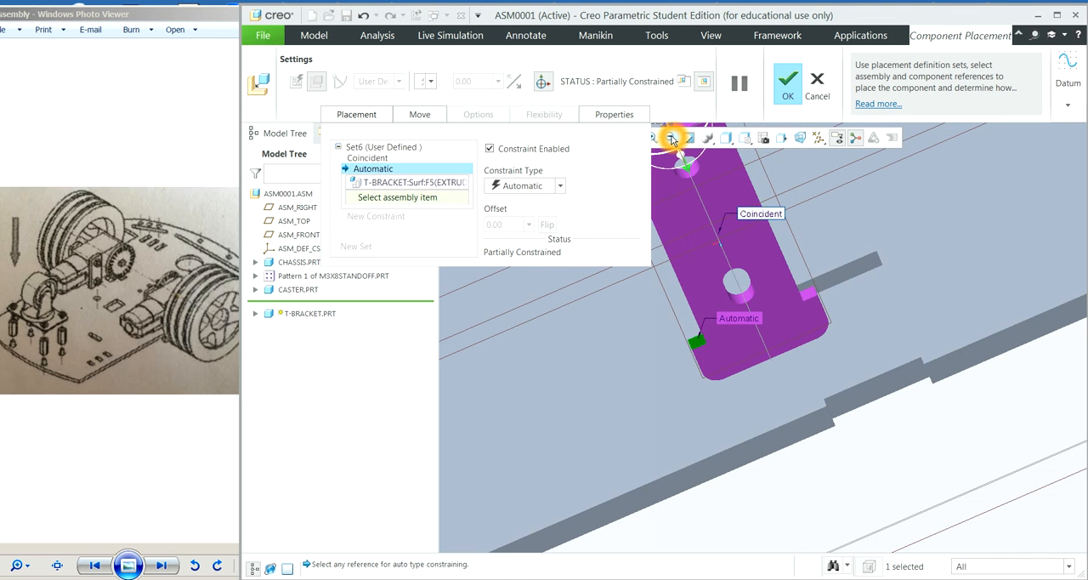
left_click(672, 138)
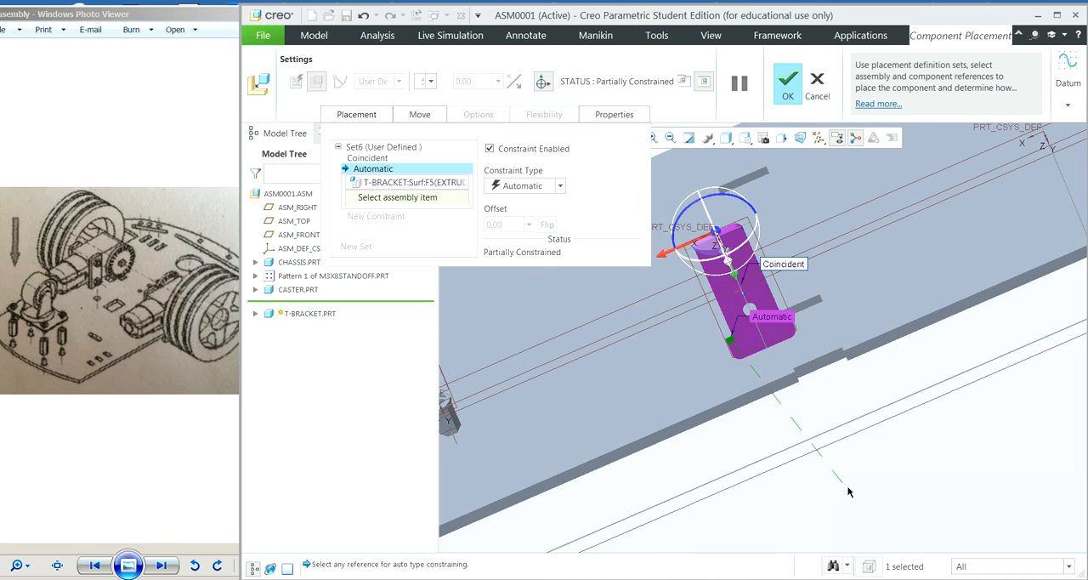
scroll(844, 473, "up", 5)
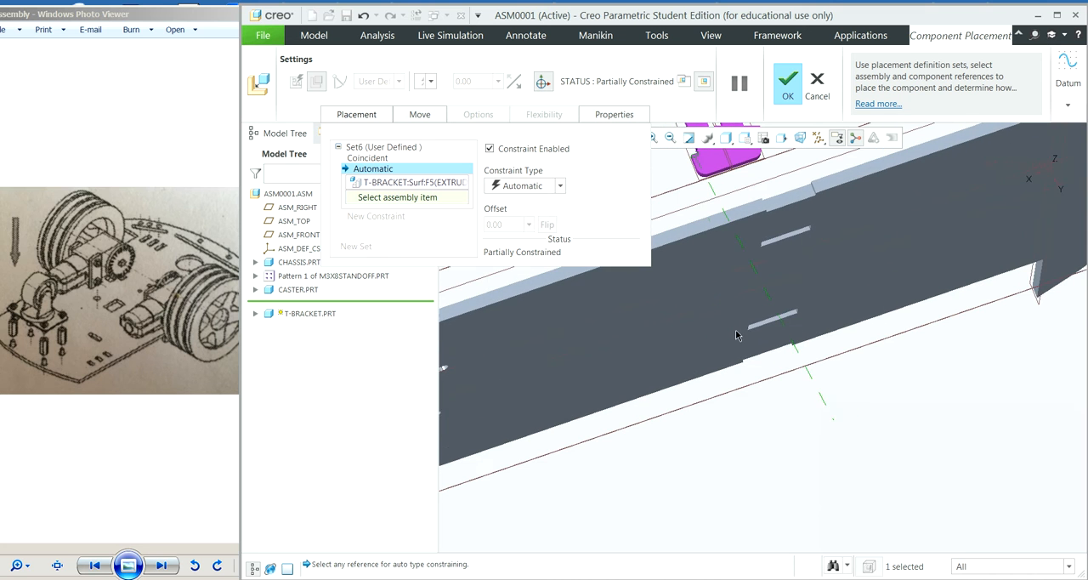
left_click(701, 275)
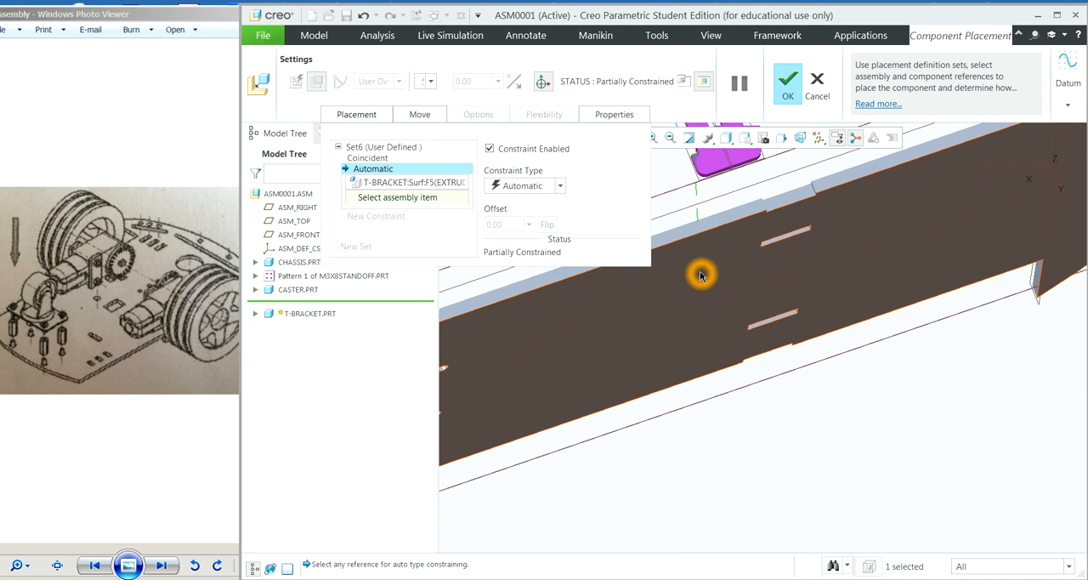
left_click(702, 275)
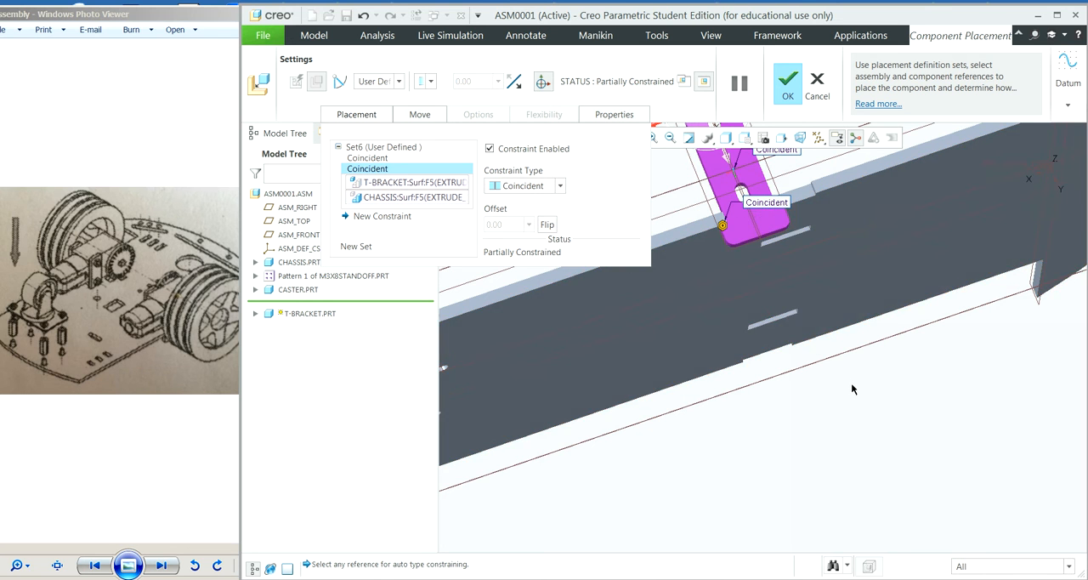
Step: Add a third placement constraint with the long narrow side face of the T-bracket's neck as the component reference
left_click(820, 420)
left_click(858, 400)
middle_click_drag(856, 401, 857, 438)
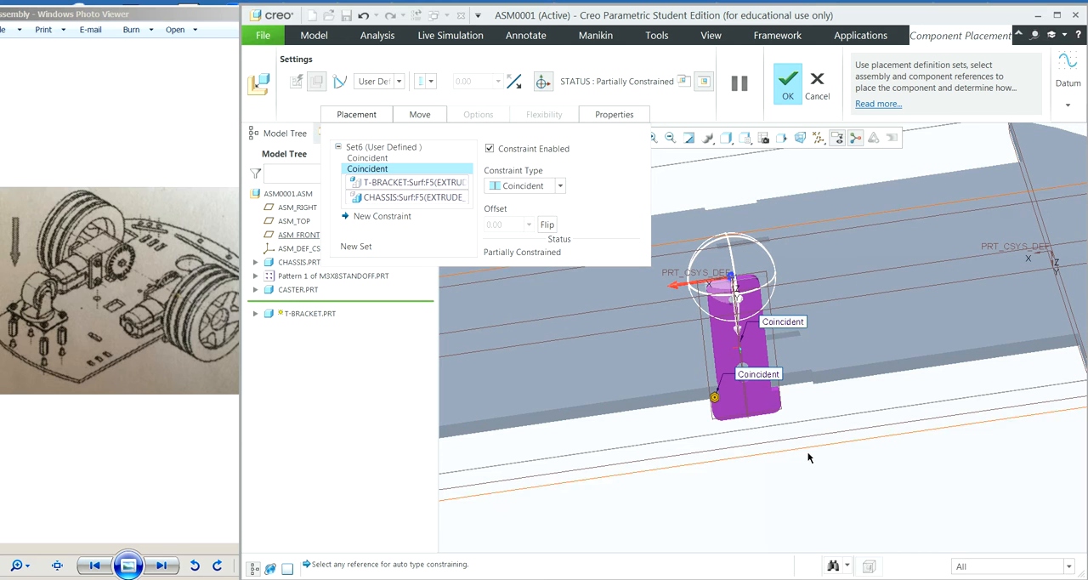
middle_click_drag(829, 466, 802, 475)
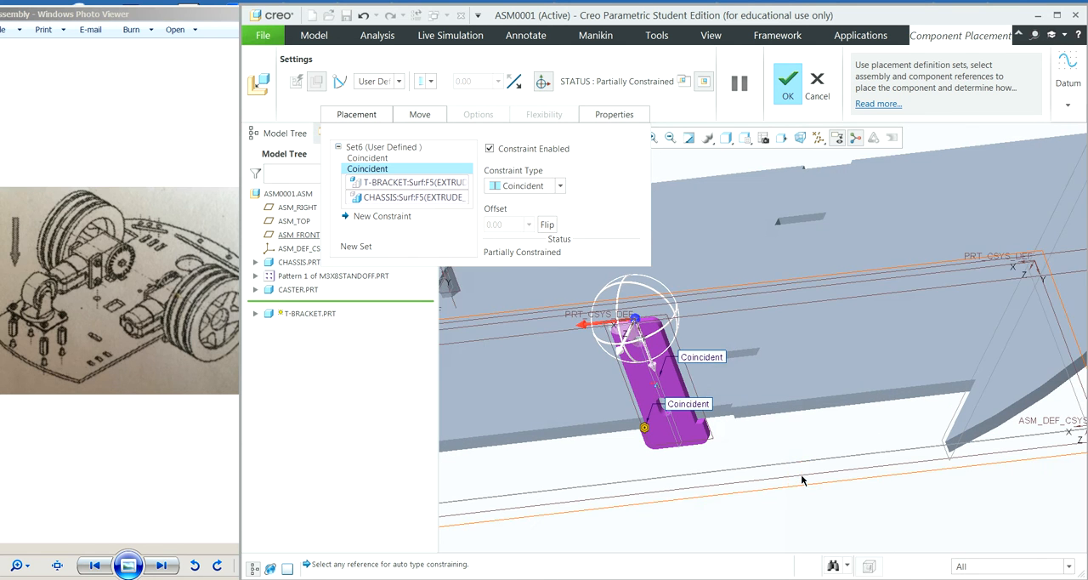
left_click(395, 223)
left_click(421, 194)
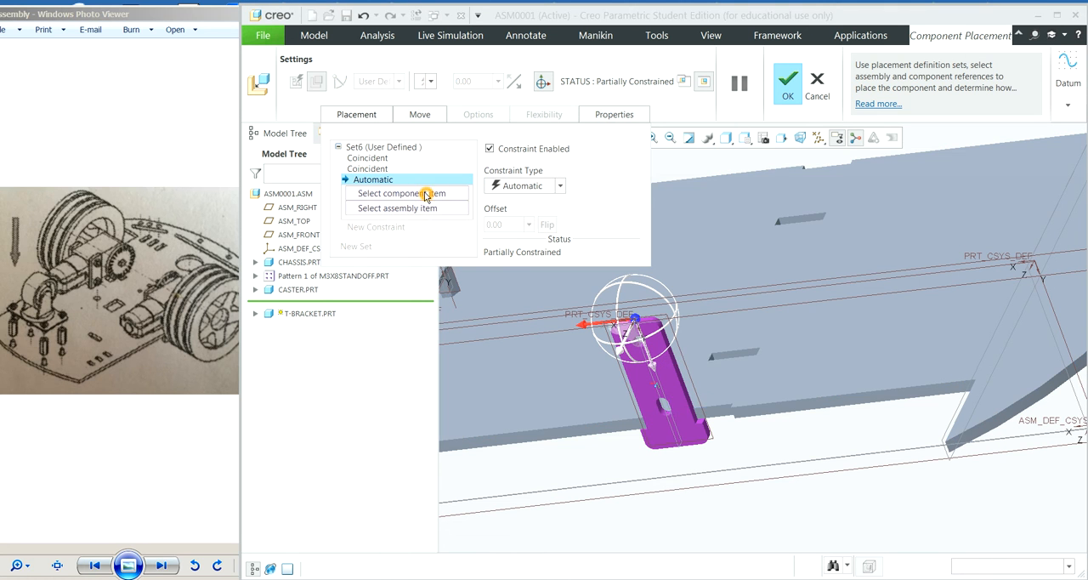
left_click(654, 139)
left_click(671, 392)
left_click(745, 449)
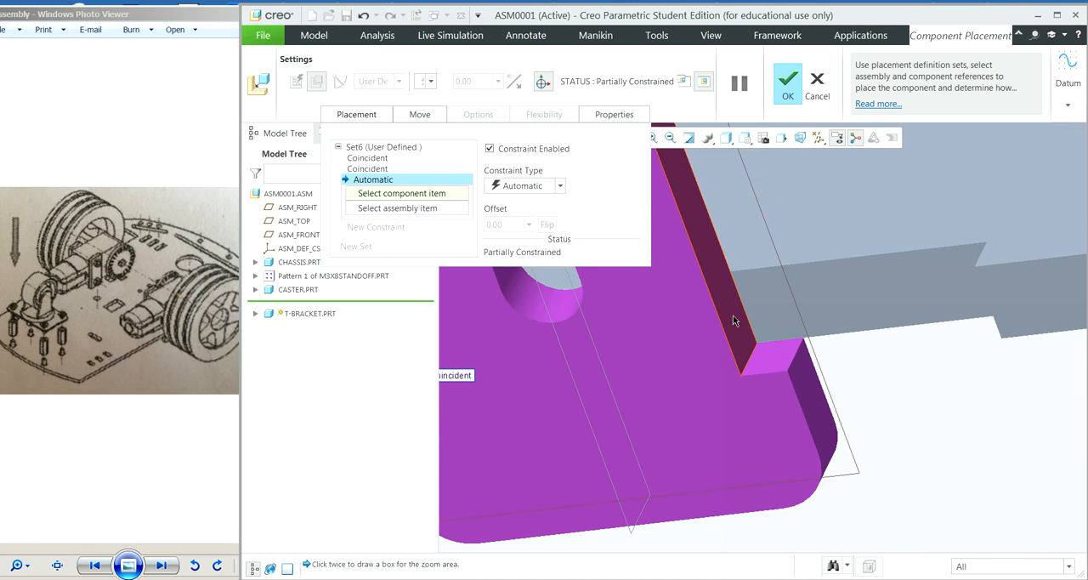
left_click(732, 320)
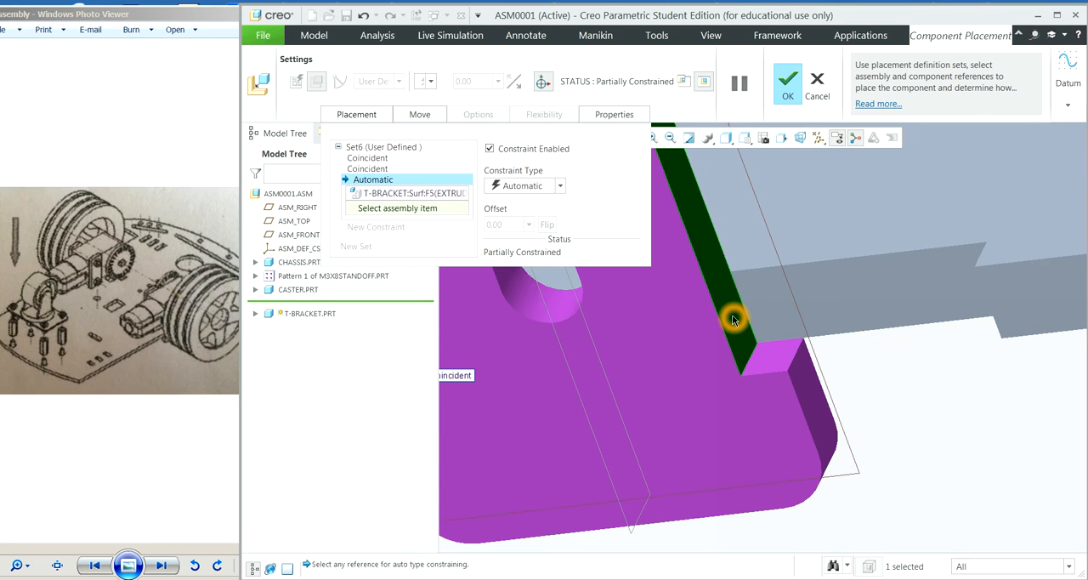
Step: Reference the adjacent end face of the chassis side notch for the neck's side face and make the constraint Coincident
left_click(669, 140)
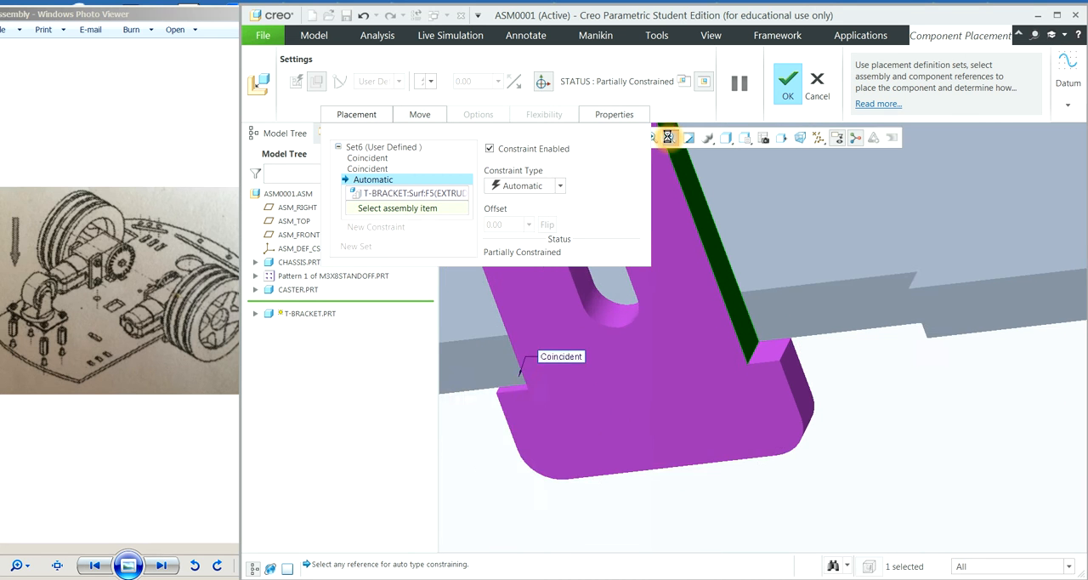
middle_click_drag(880, 456, 842, 416)
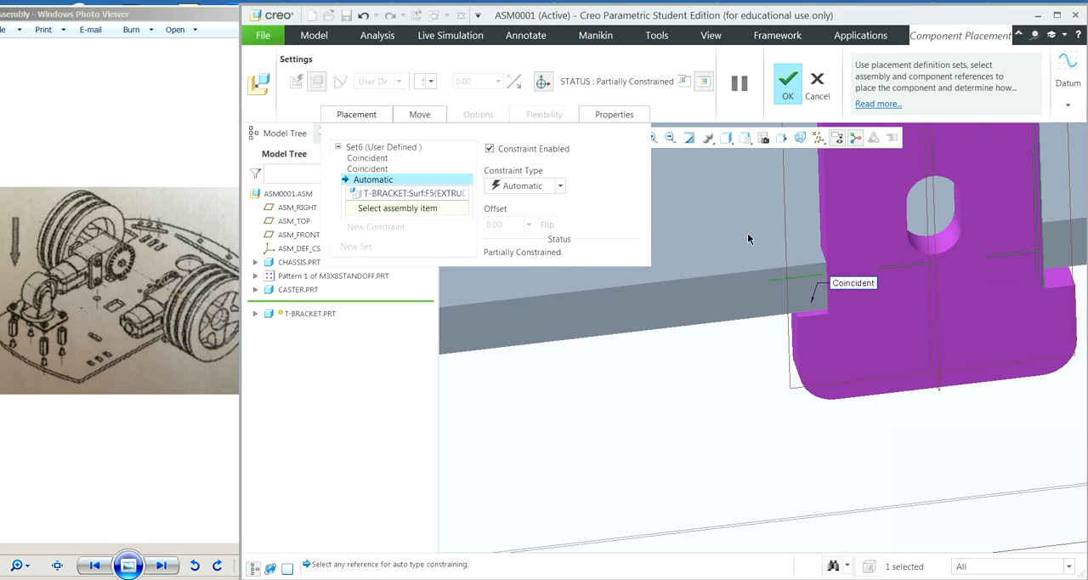
left_click(669, 139)
middle_click_drag(743, 397, 875, 440)
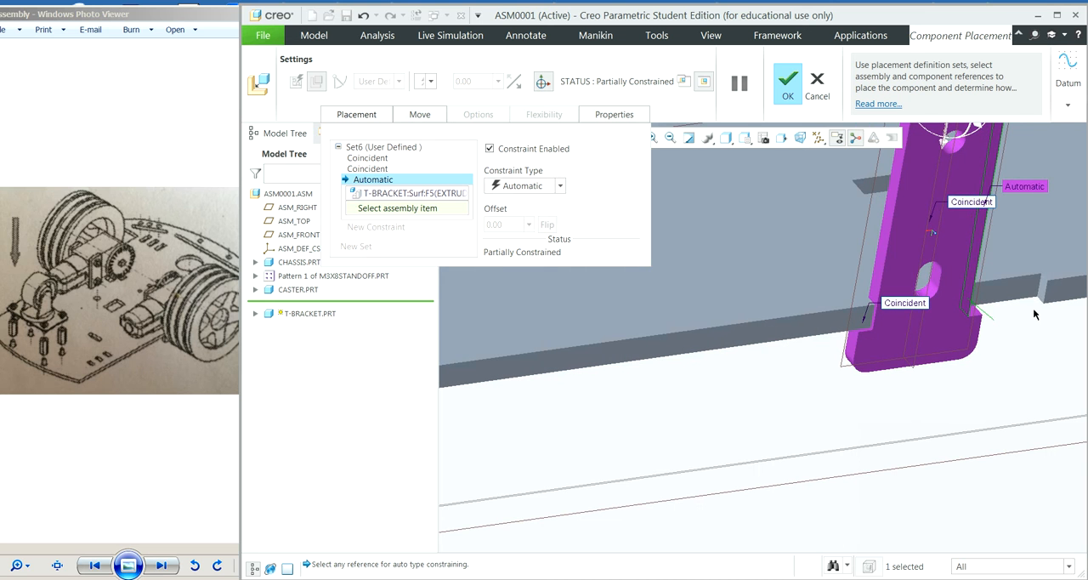
left_click(656, 138)
left_click(1009, 254)
left_click(1078, 331)
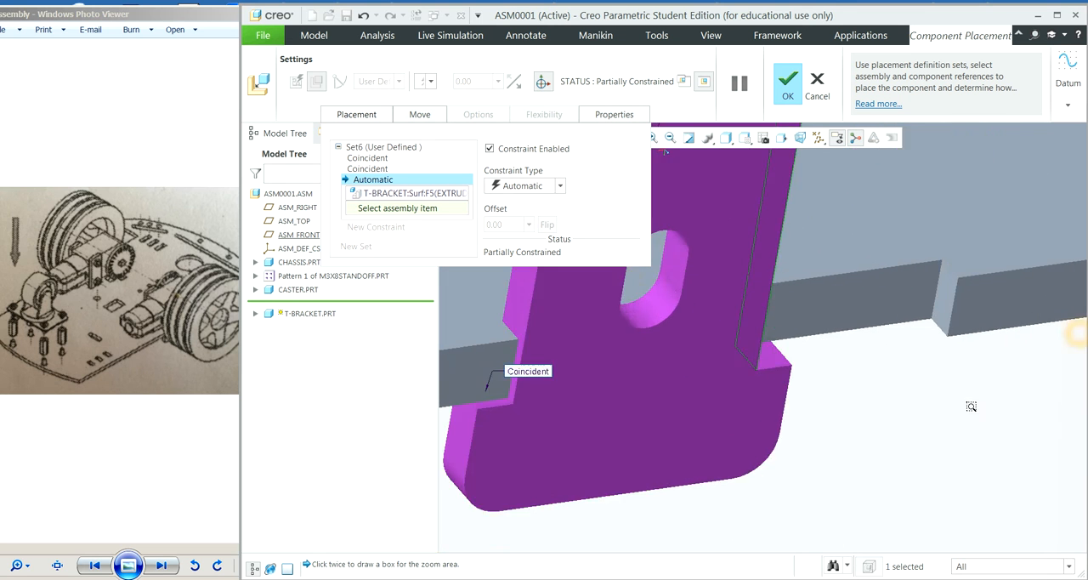
left_click(759, 330)
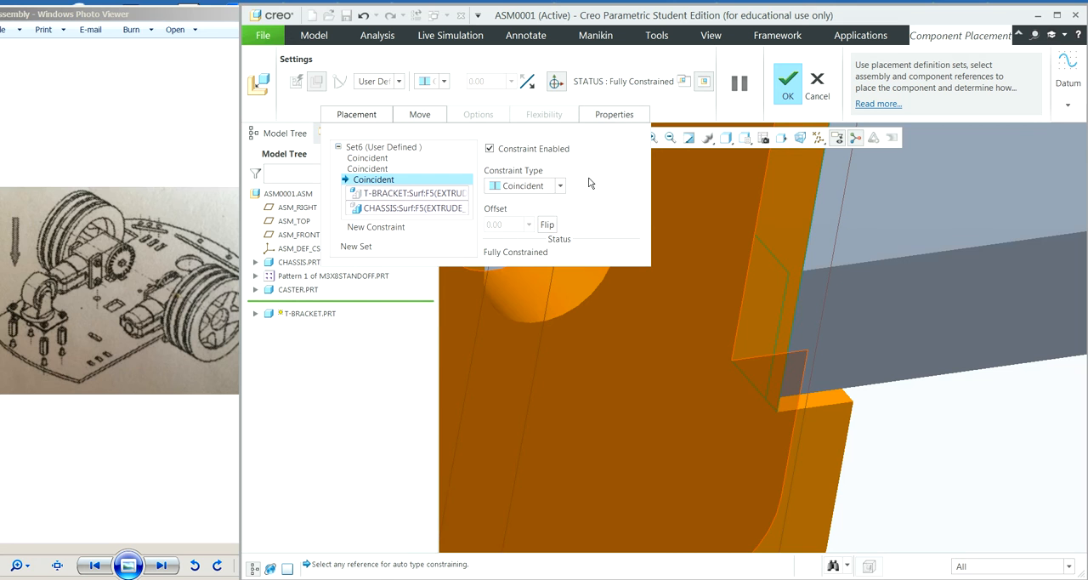
Step: Check how the T-bracket sits in the chassis notch and accept its placement
left_click(672, 138)
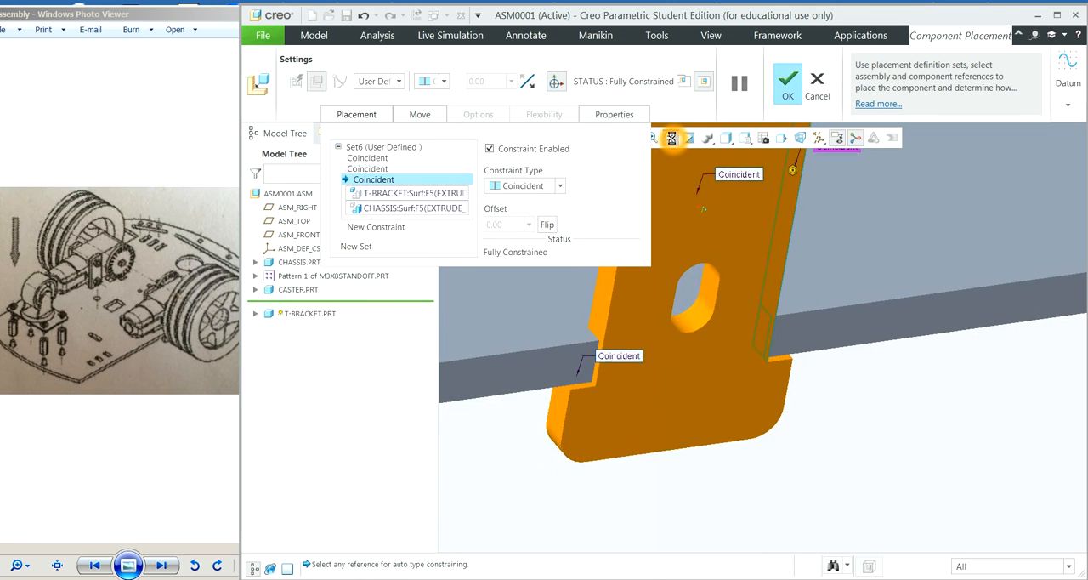
mouse_move(908, 424)
middle_mouse_down()
mouse_move(870, 418)
mouse_move(904, 429)
middle_mouse_up()
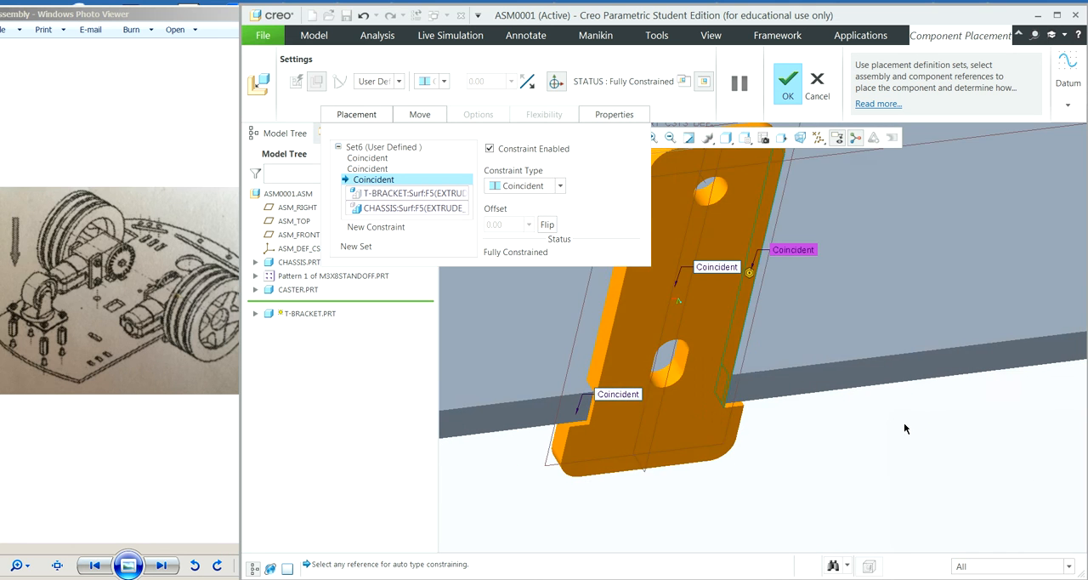
left_click(788, 84)
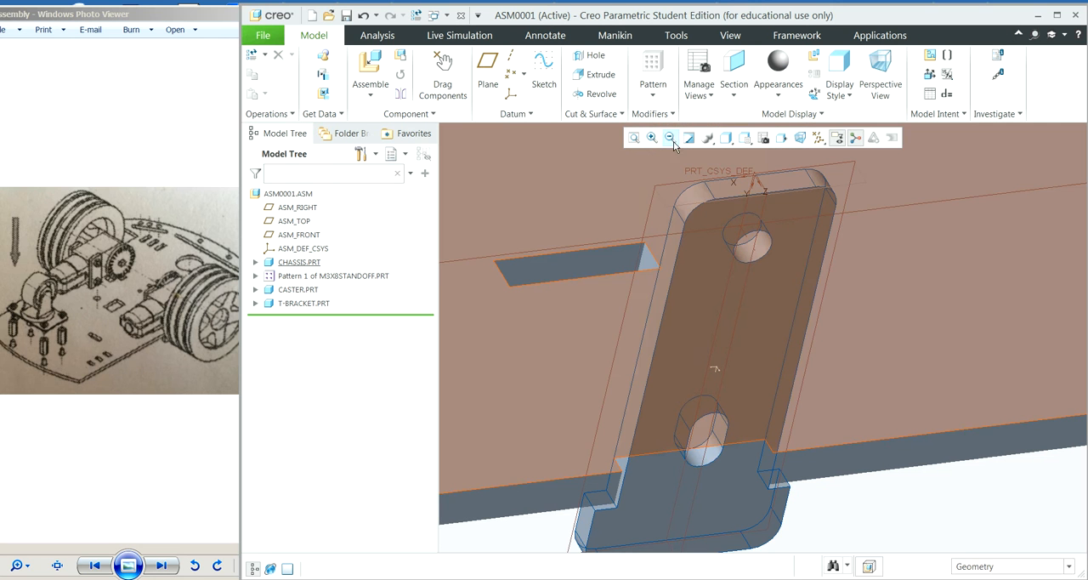
Step: Insert a second t-bracket.prt component into the assembly
left_click(669, 138)
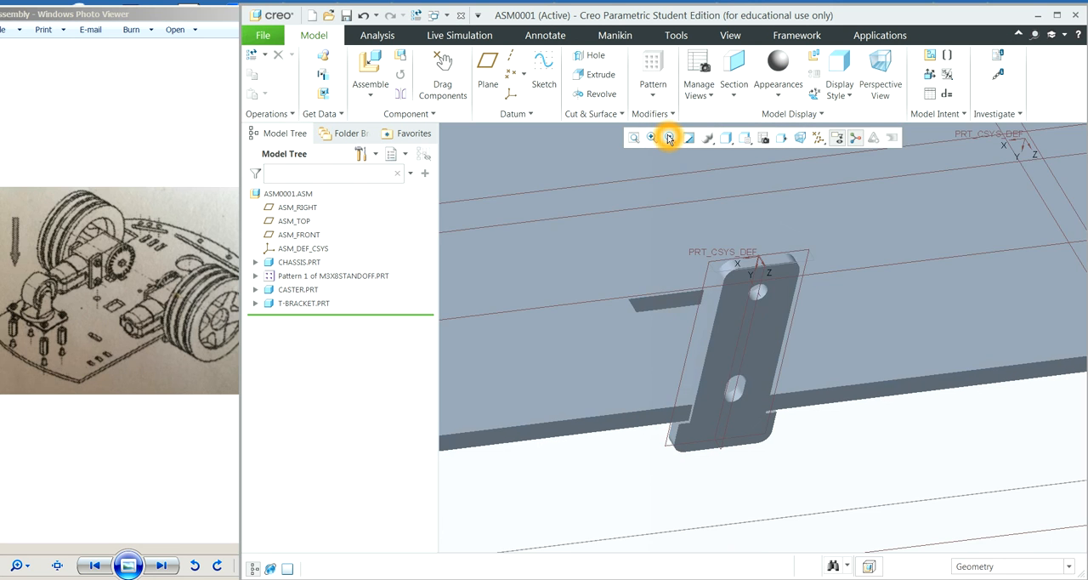
middle_click_drag(838, 451, 873, 341)
scroll(873, 342, "up", 3)
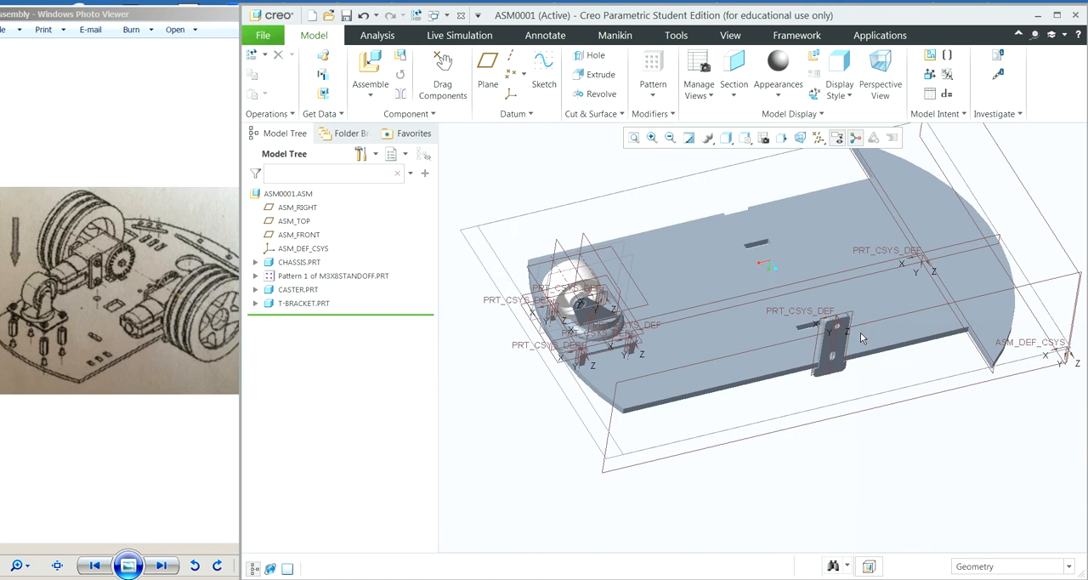
left_click(618, 184)
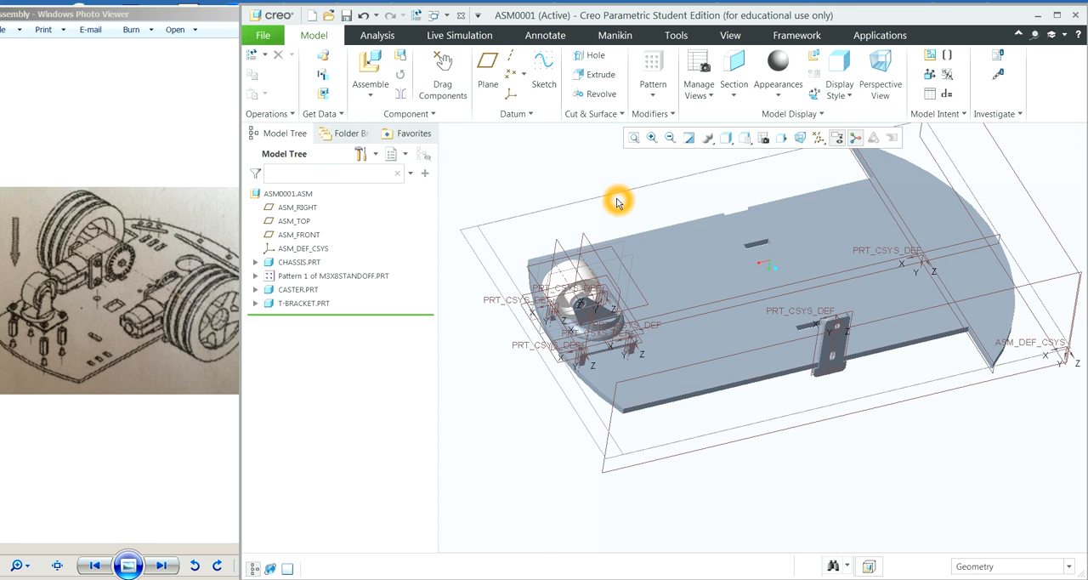
left_click(614, 206)
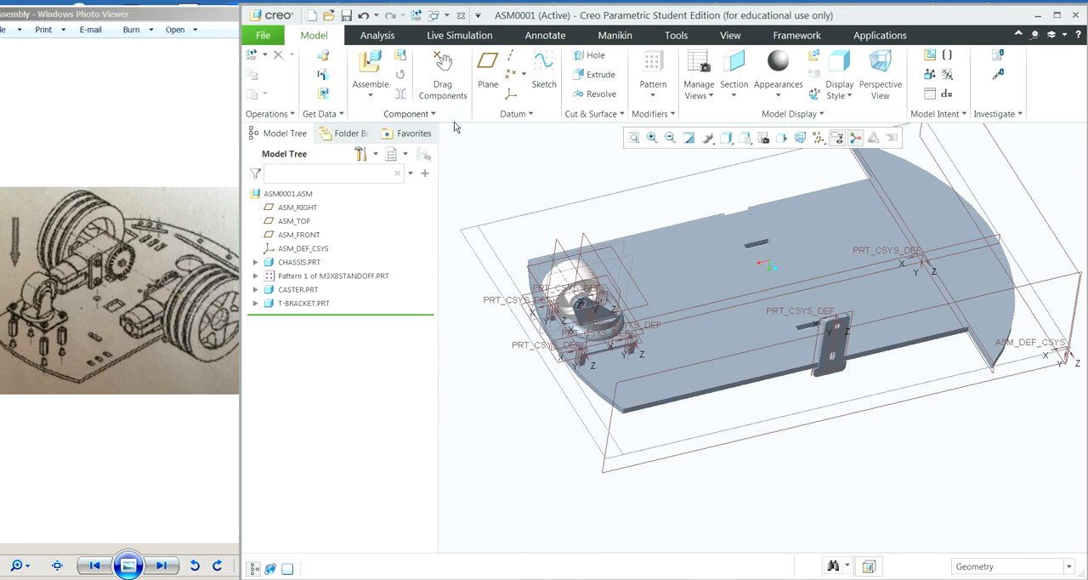
left_click(377, 74)
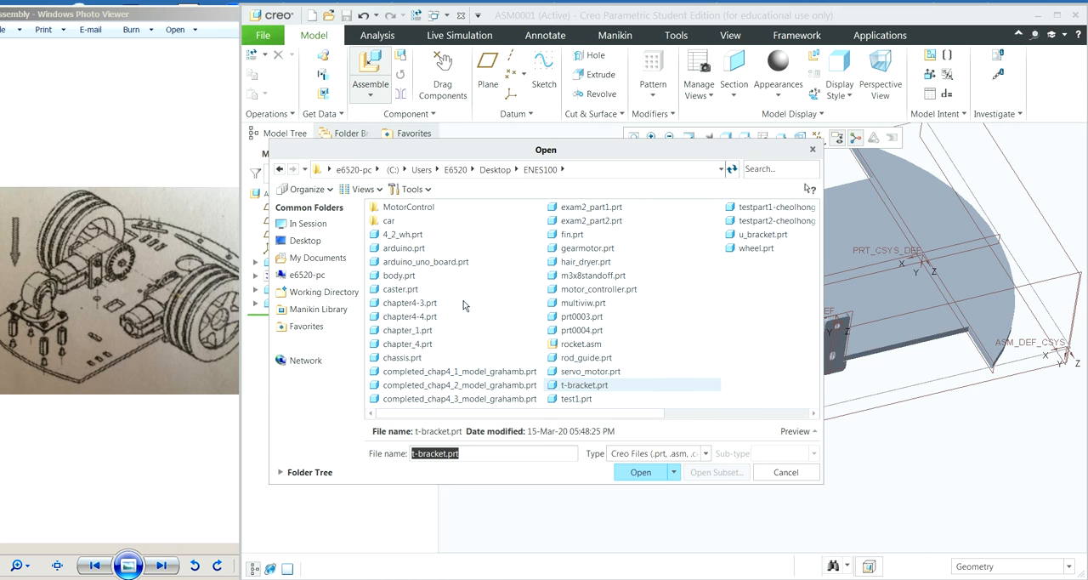
left_click(562, 388)
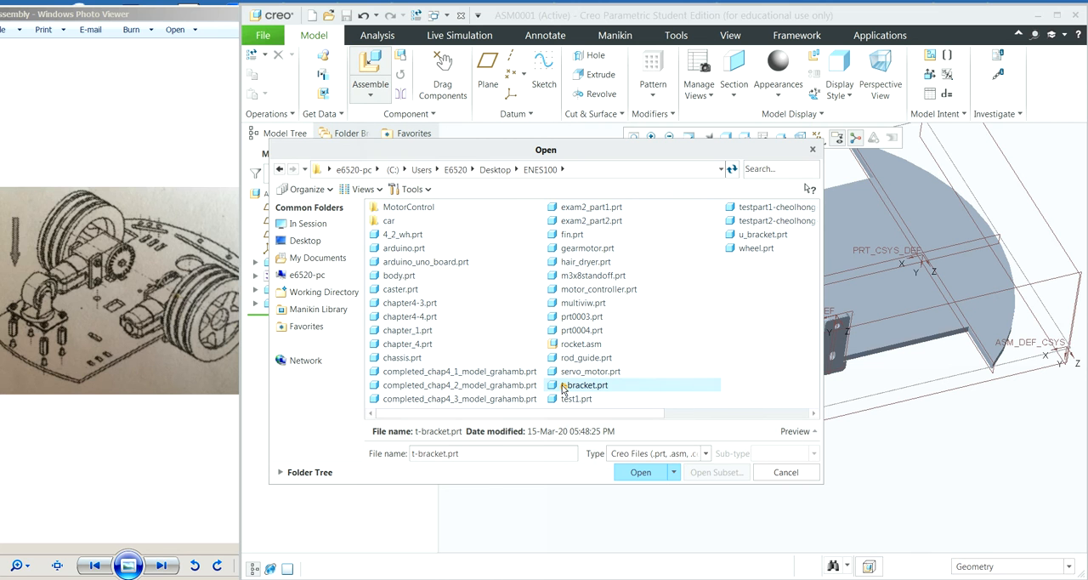
left_click(645, 472)
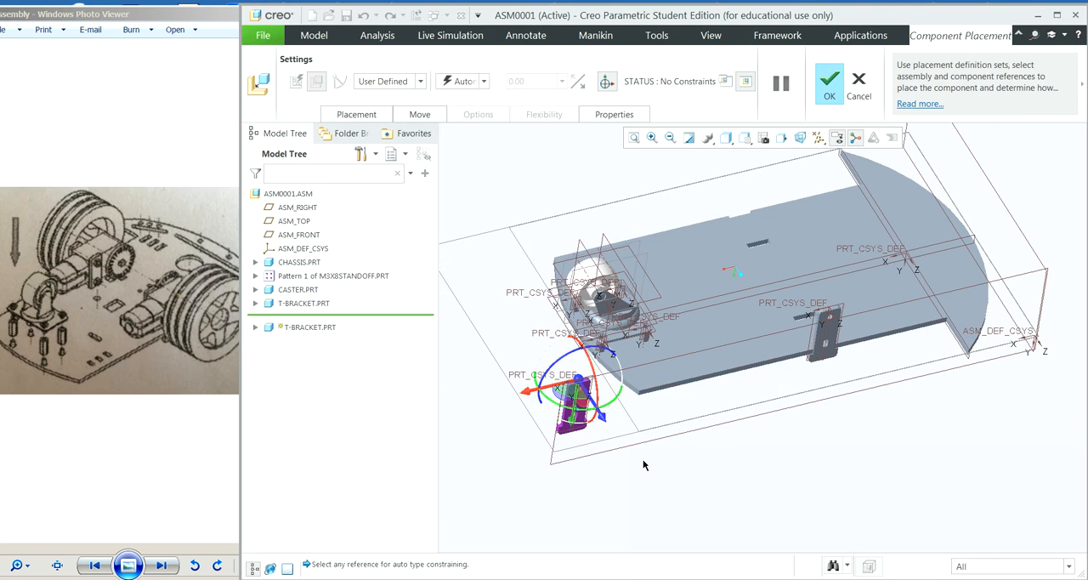
Step: Move the unplaced second T-bracket along the chassis edge to the open space beside the bracket already placed
left_click_drag(525, 390, 851, 356)
left_click(659, 137)
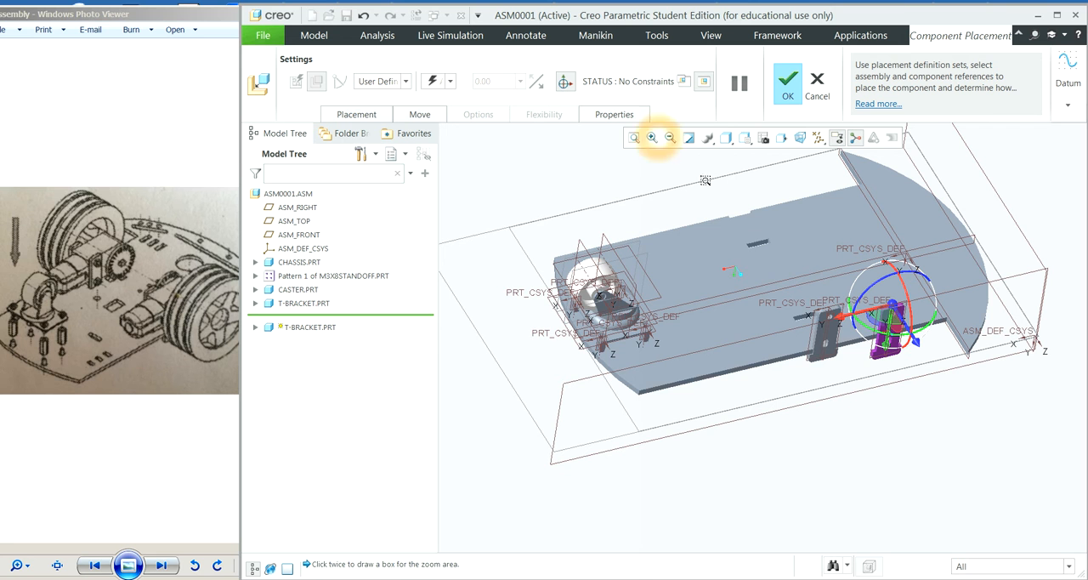
left_click(750, 255)
left_click(928, 394)
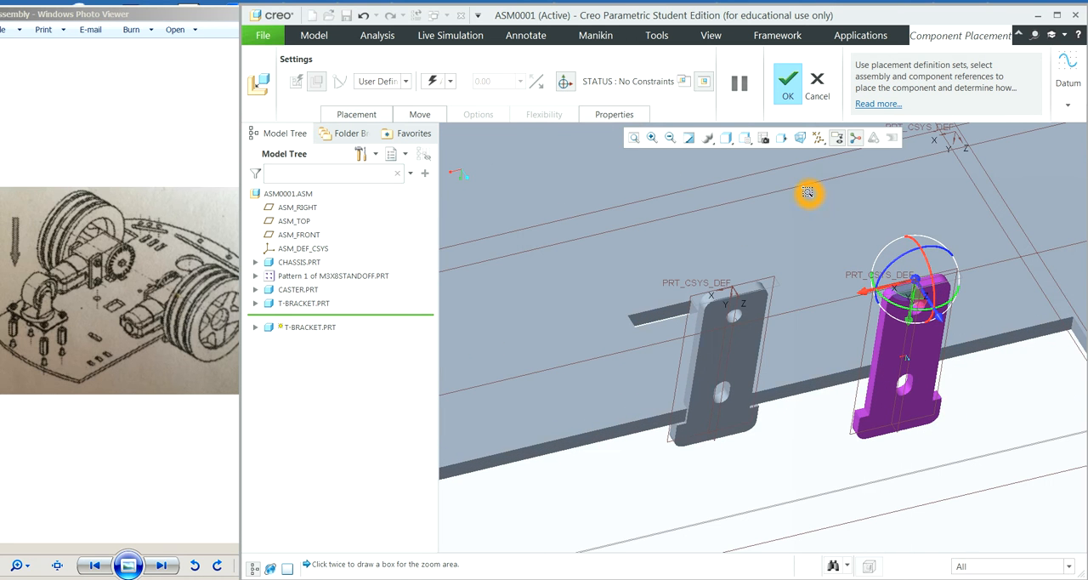
Step: Open the second T-bracket's placement constraints and reference its large flat face as the first component item
left_click(358, 114)
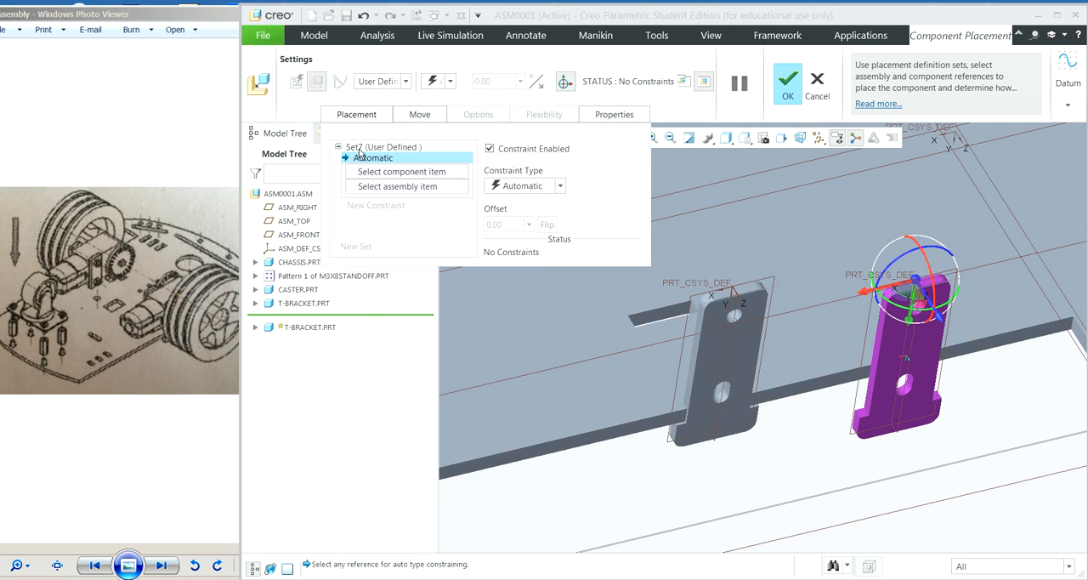
left_click(374, 173)
left_click(670, 140)
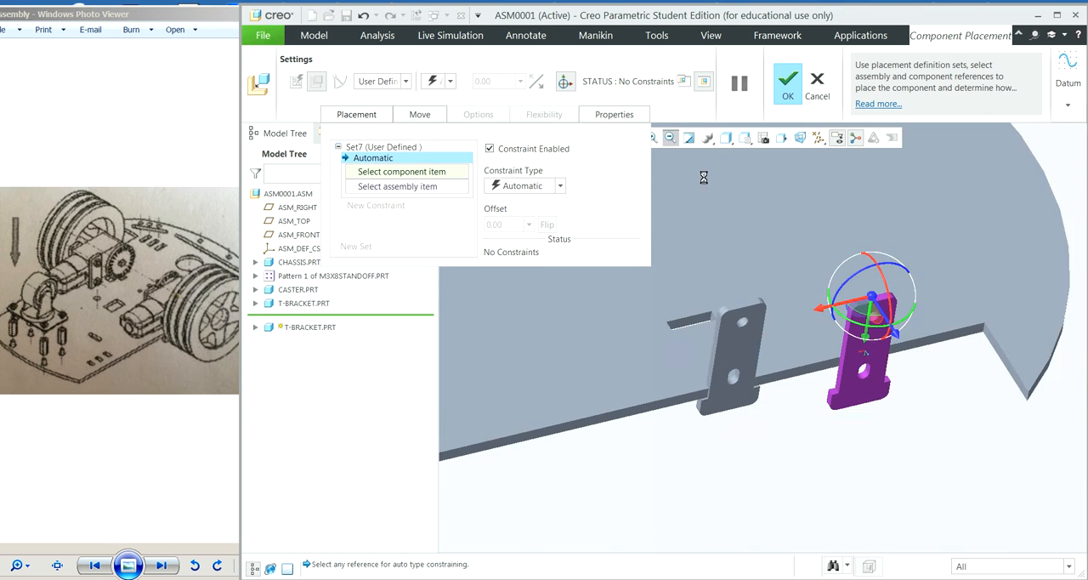
left_click(923, 454)
left_click(881, 403)
middle_click_drag(881, 403, 896, 457)
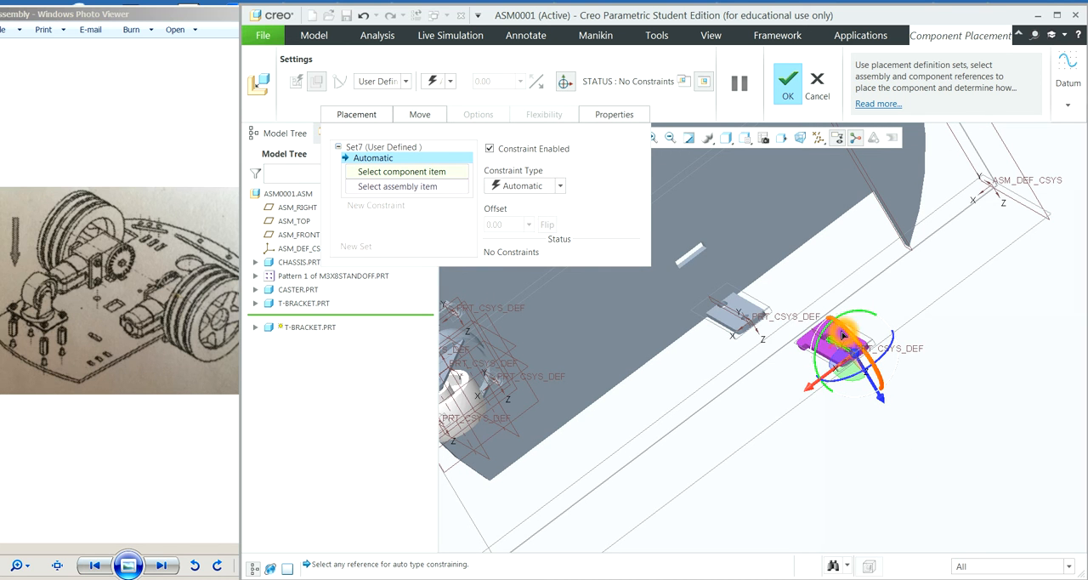
left_click(708, 149)
left_click(653, 137)
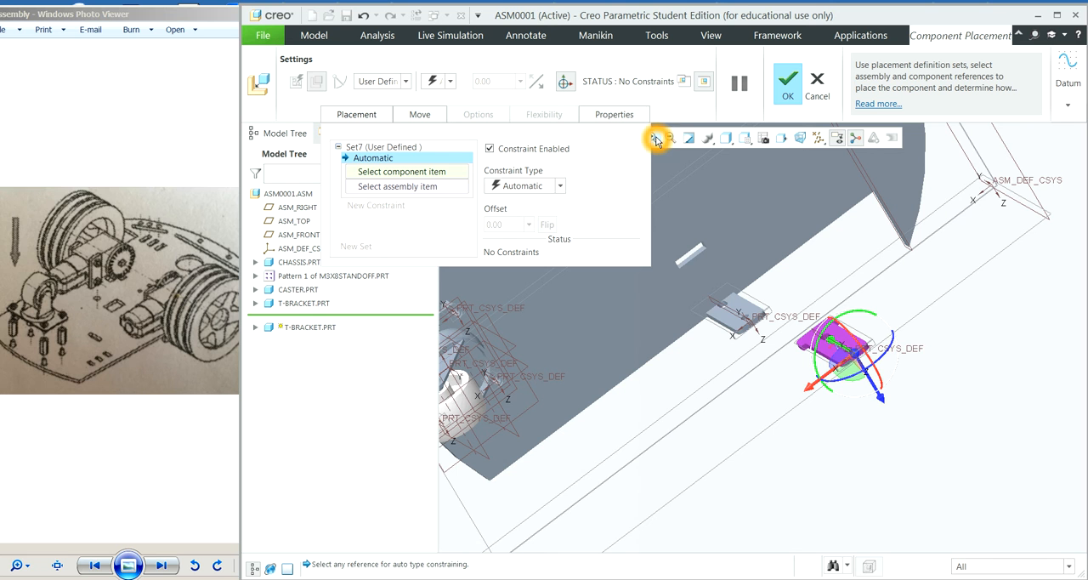
left_click(789, 294)
left_click(903, 327)
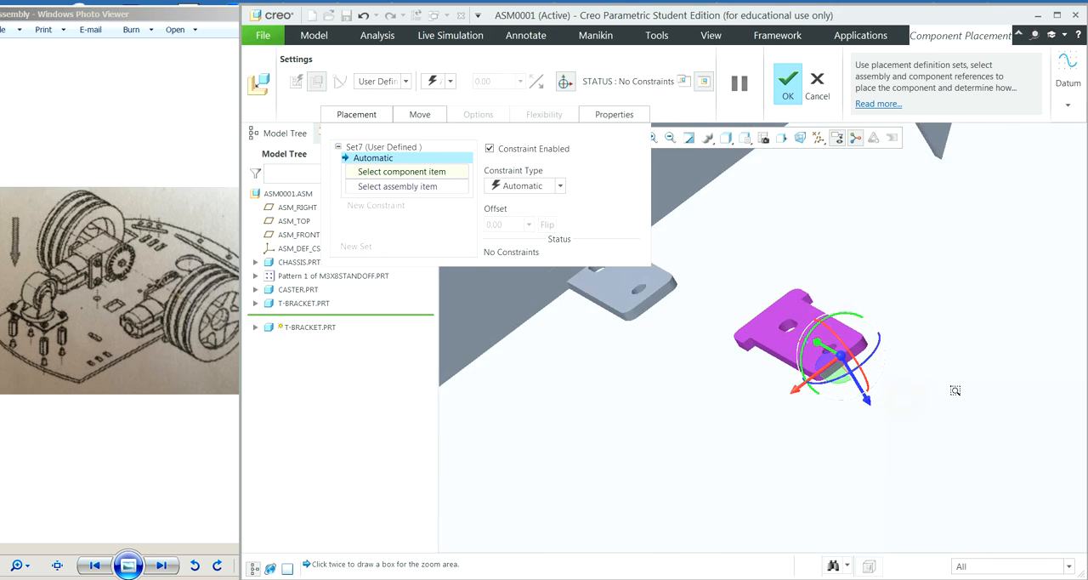
left_click(753, 294)
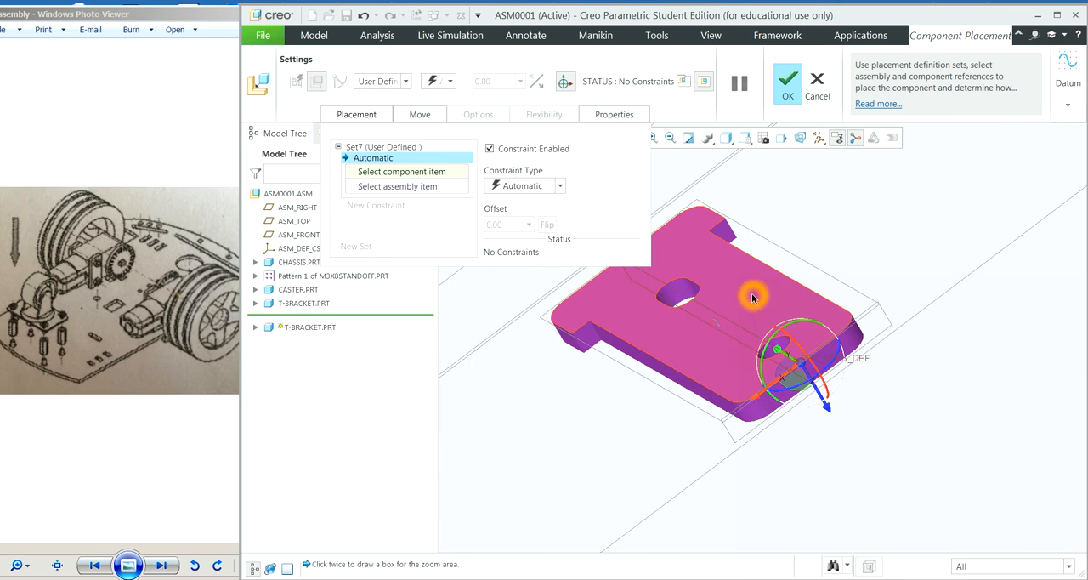
Step: Reference the long inner wall of the chassis slot beside the placed bracket as the matching assembly item
left_click(670, 139)
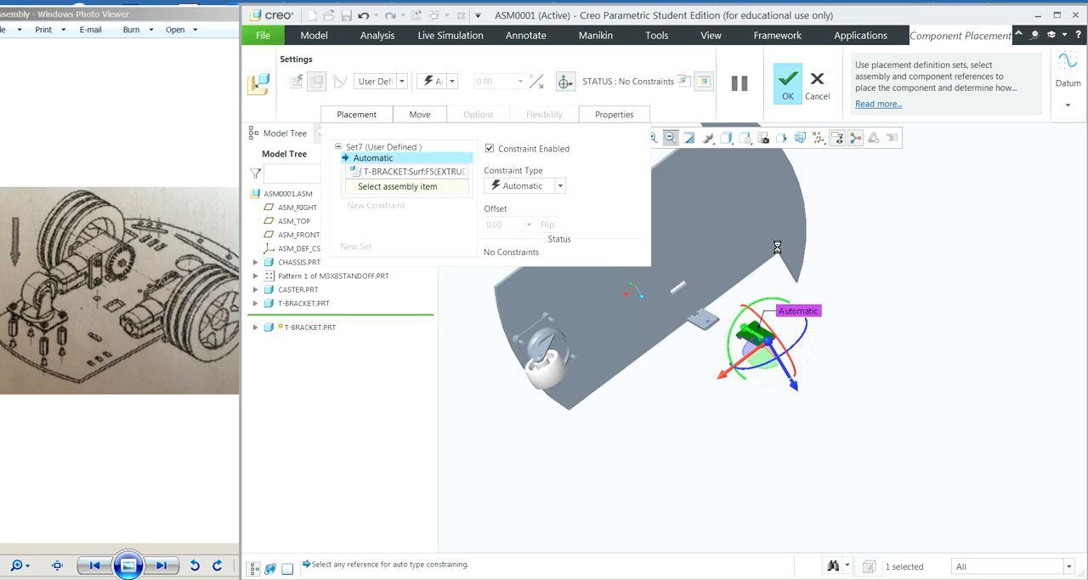
middle_click_drag(852, 394, 834, 360)
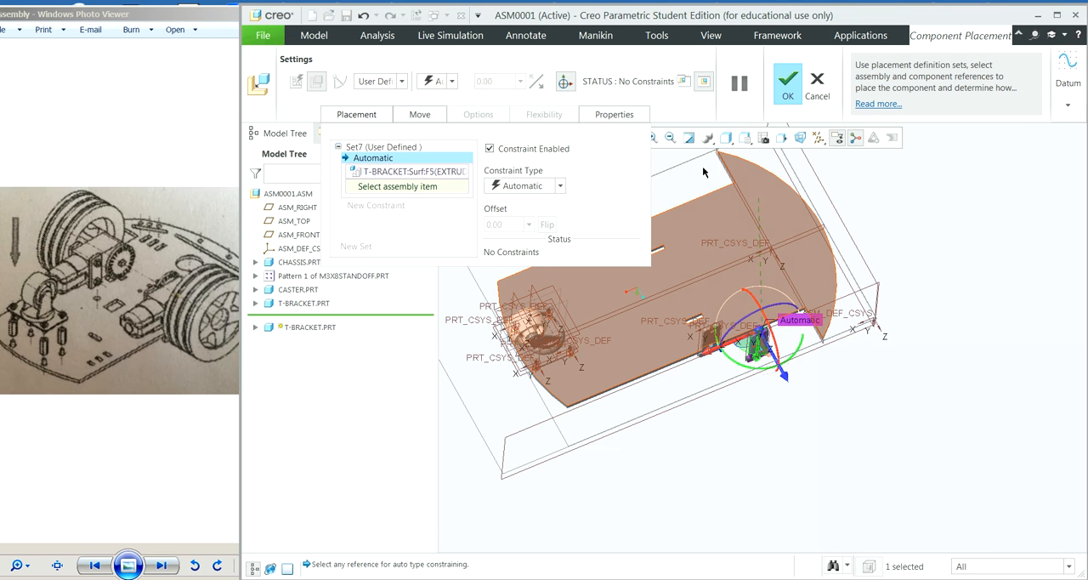
left_click(654, 138)
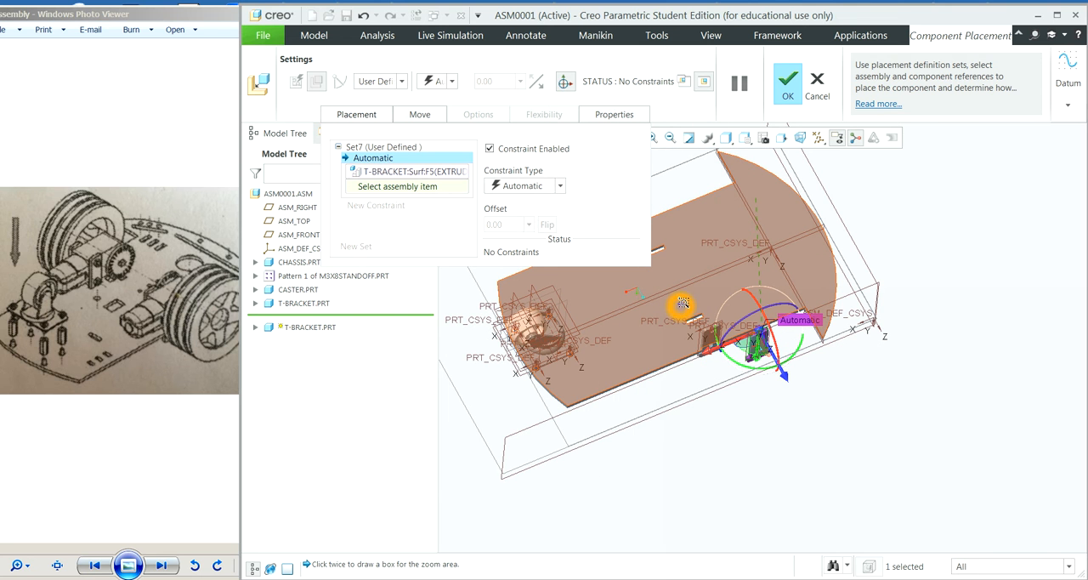
left_click(719, 328)
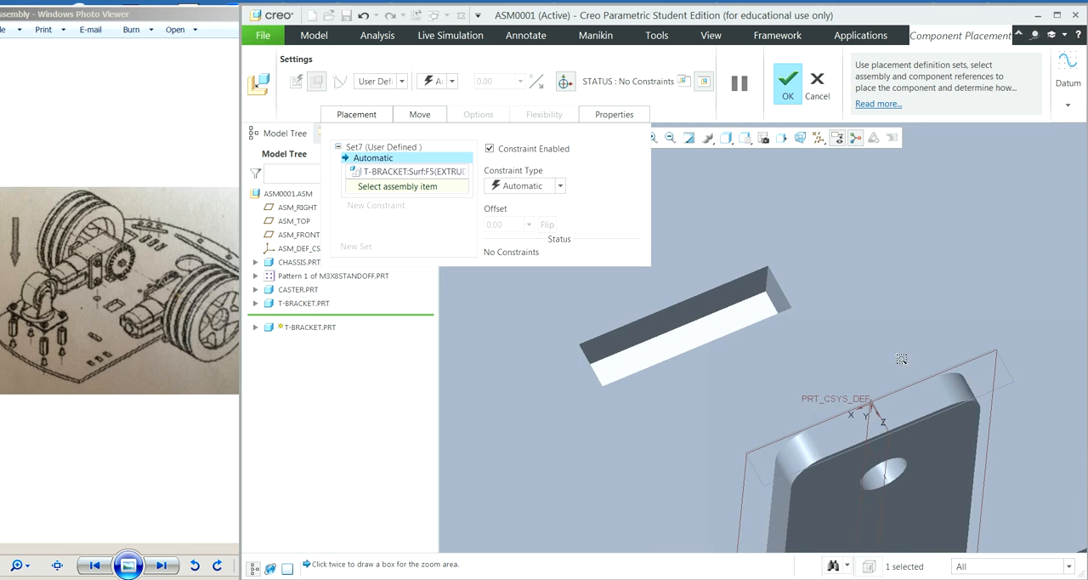
left_click(714, 302)
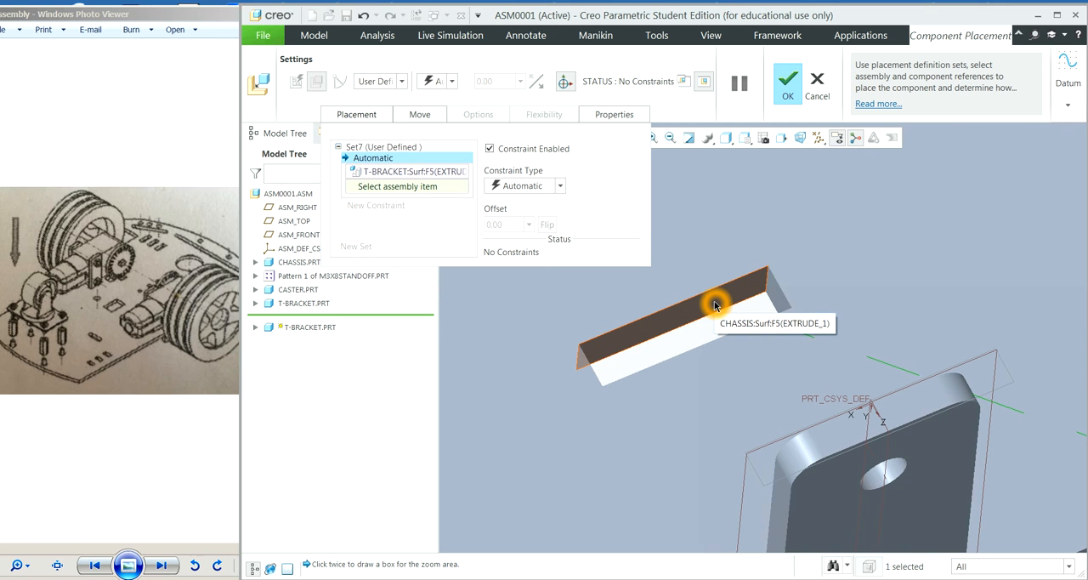
left_click(715, 305)
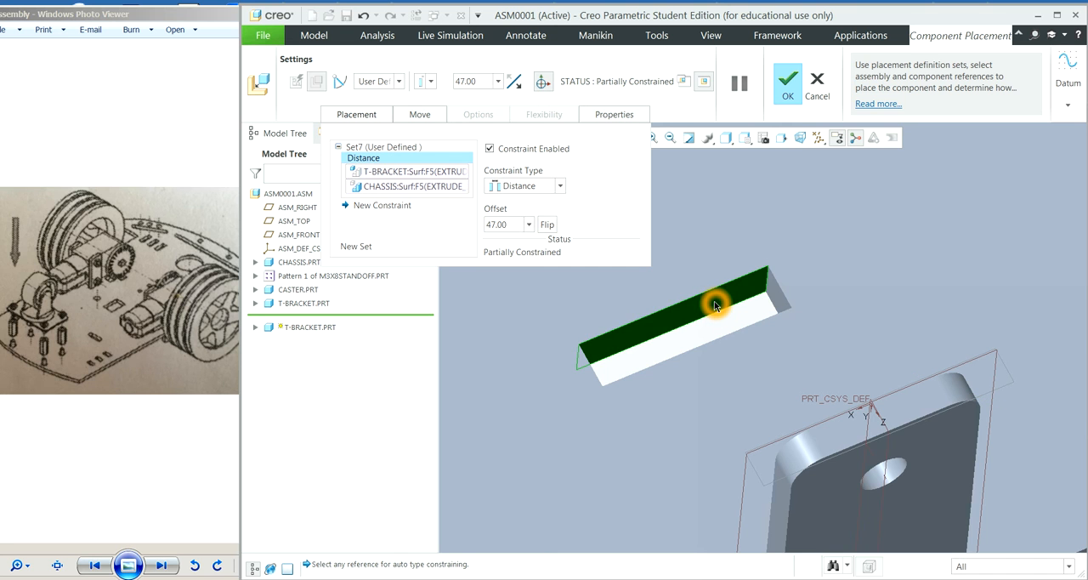
Step: Add a second placement constraint and reference the narrow side face of the second T-bracket's neck as its component item
left_click(384, 209)
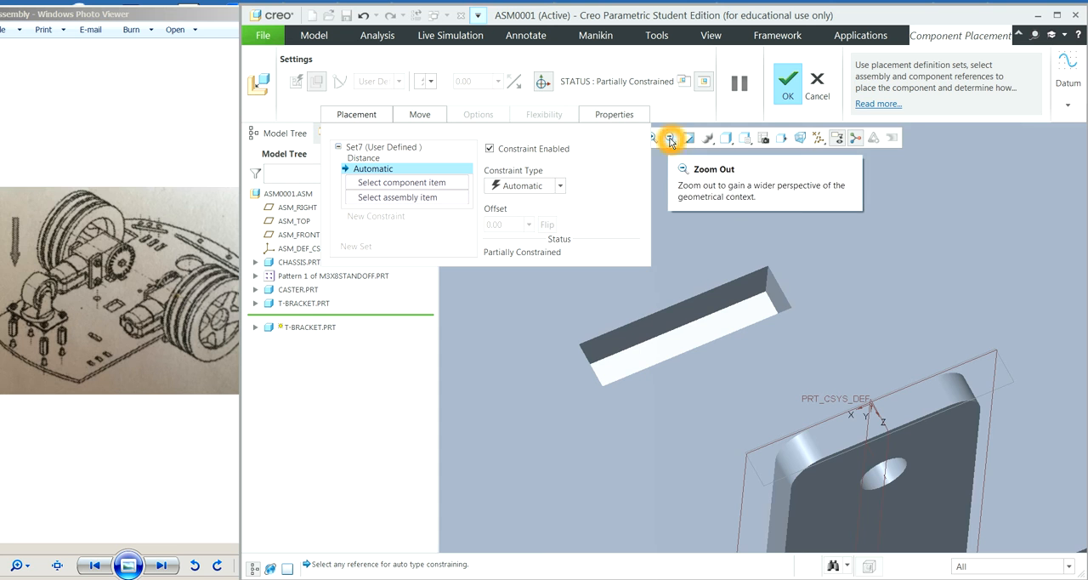
left_click(670, 137)
left_click(670, 136)
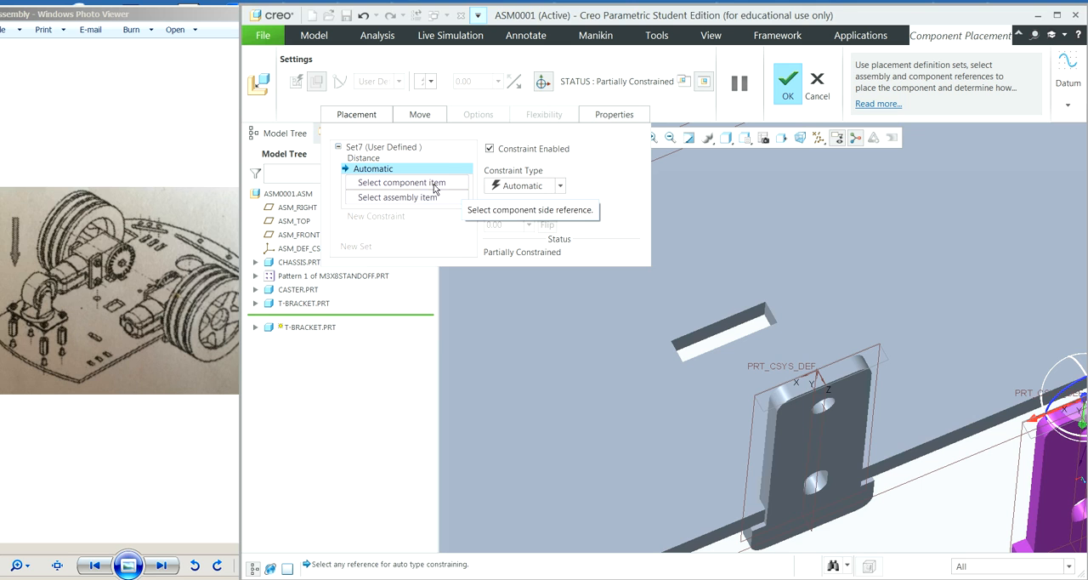
left_click(431, 183)
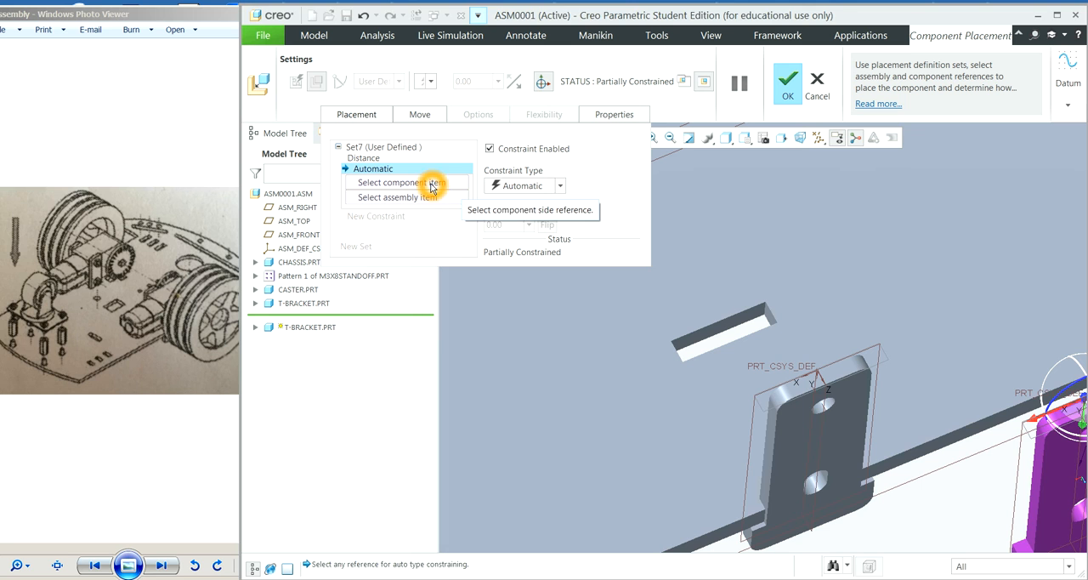
left_click(1037, 492)
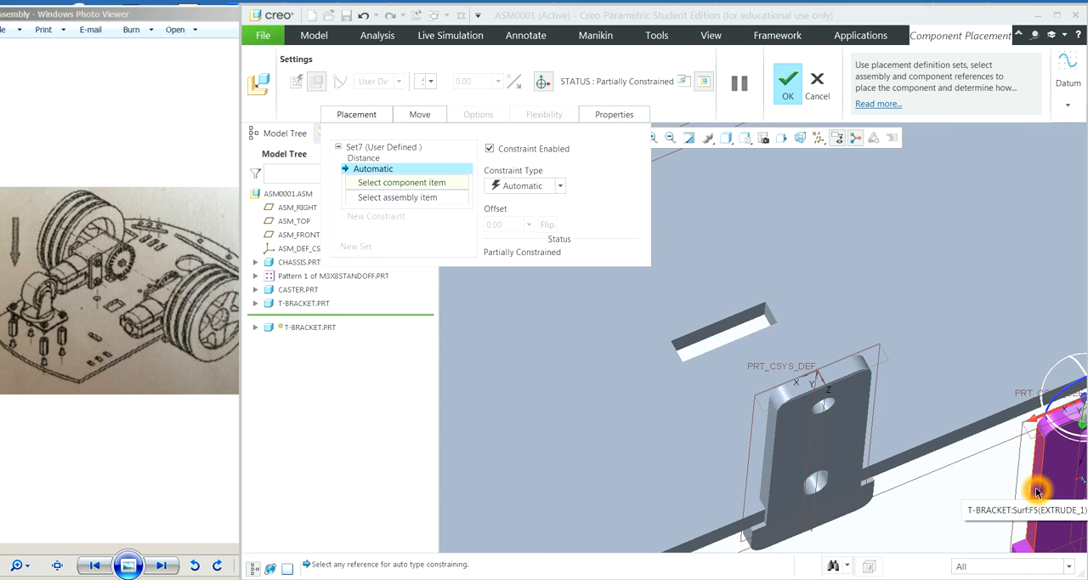
left_click(1036, 492)
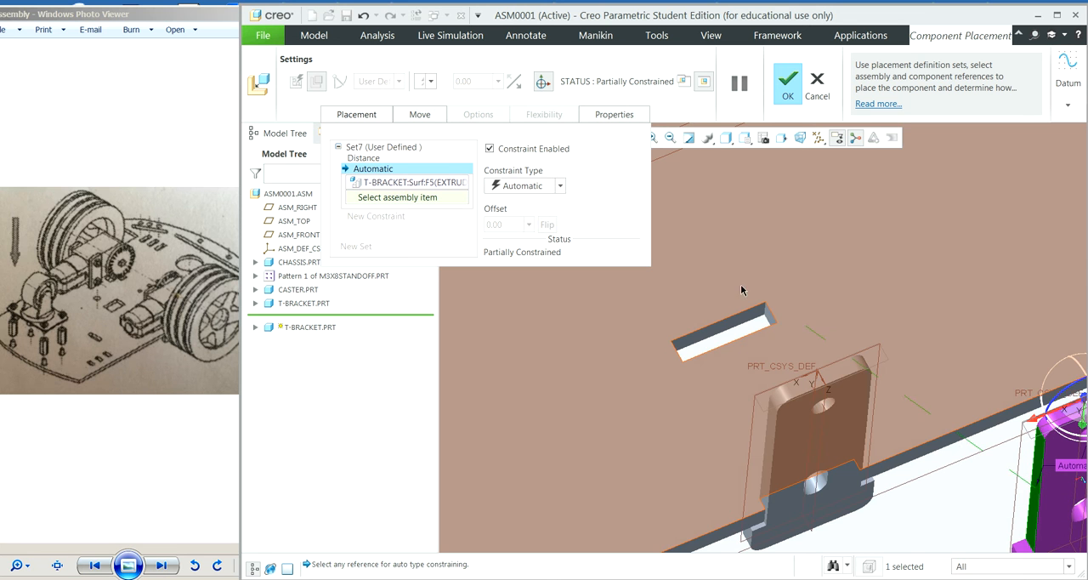
Step: Reference the short end wall of the chassis slot for the neck's side face and make the constraint Coincident
middle_click_drag(993, 342, 954, 377)
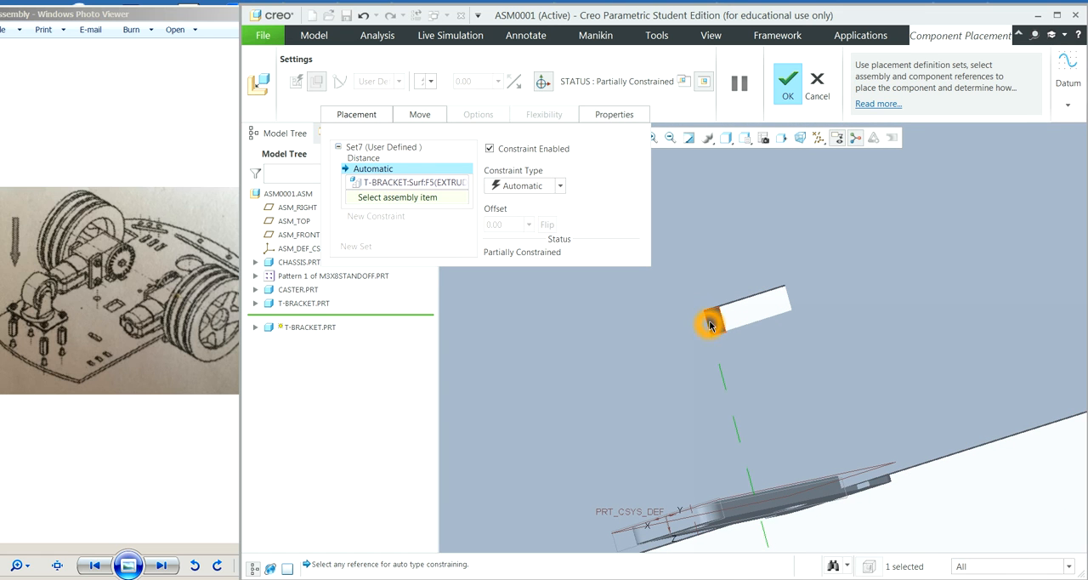
left_click(715, 321)
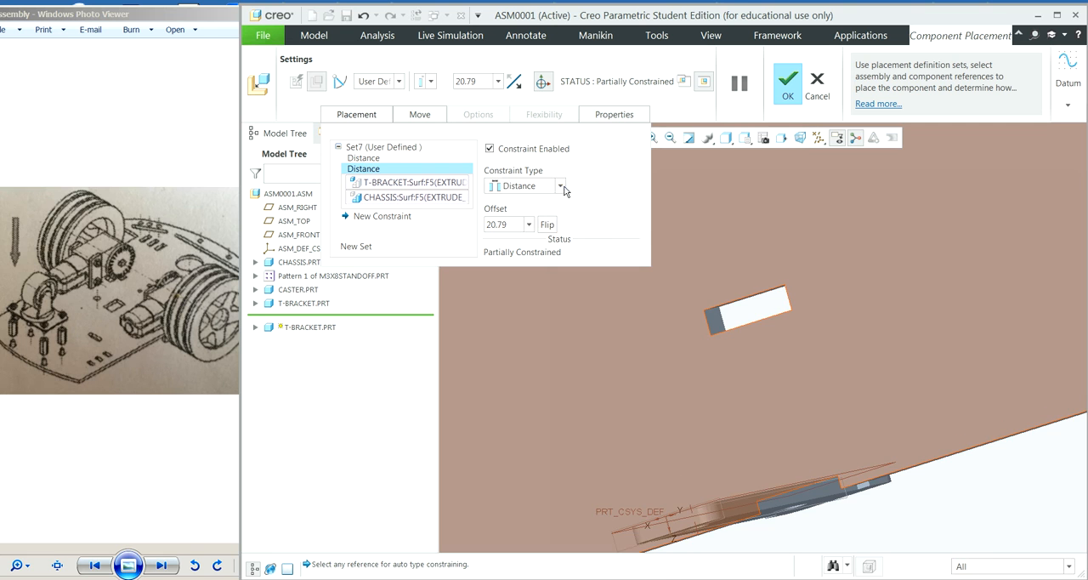
left_click(562, 188)
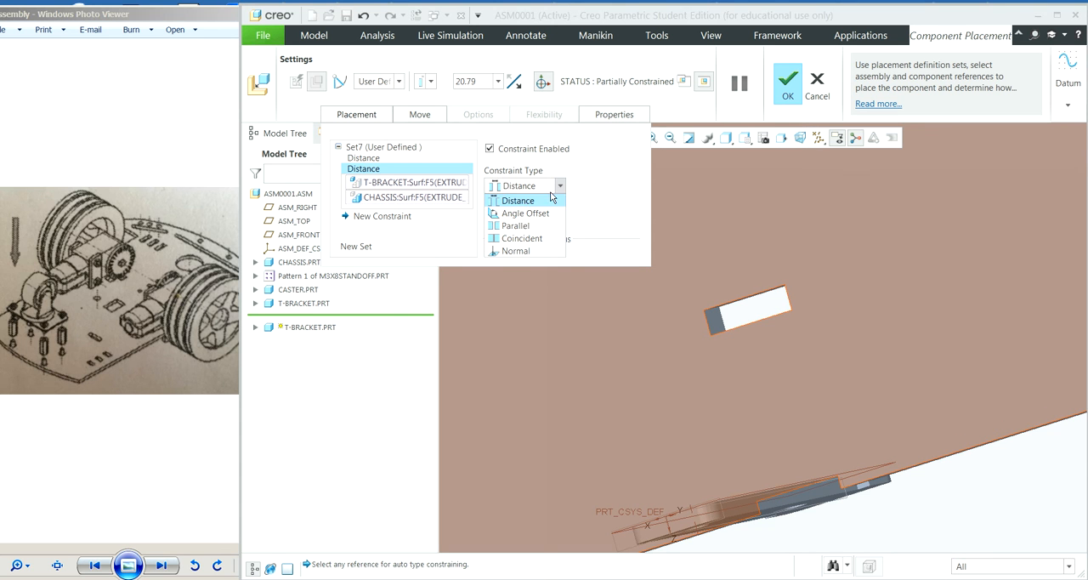
left_click(535, 239)
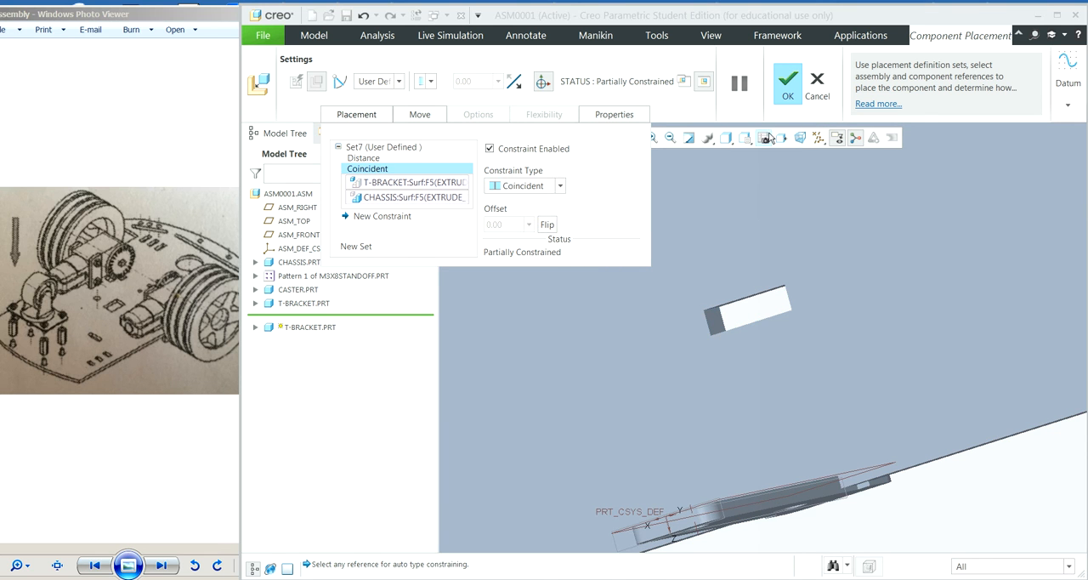
left_click(669, 138)
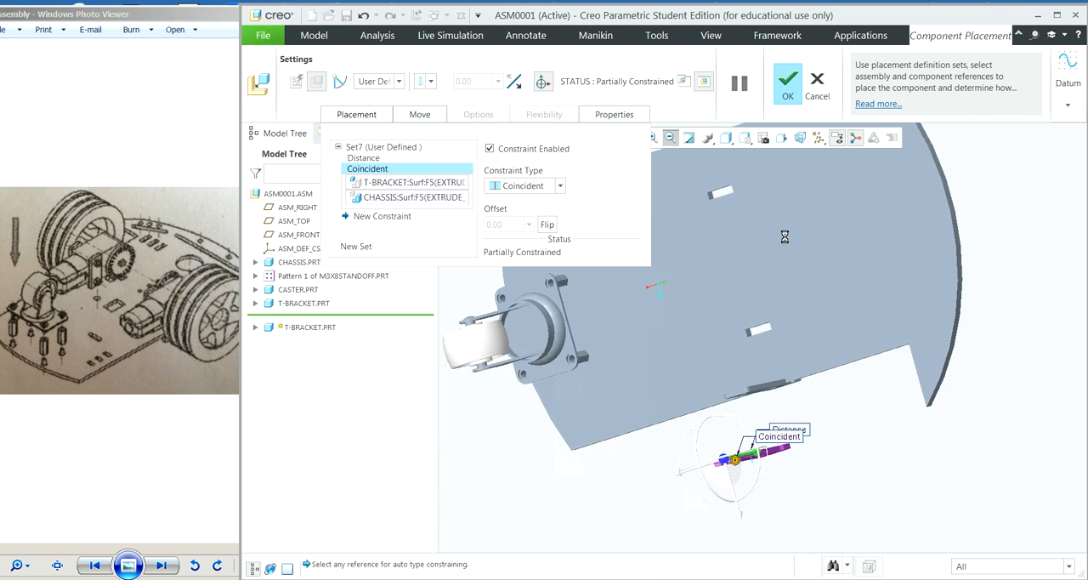
mouse_move(860, 396)
middle_mouse_down()
mouse_move(839, 409)
mouse_move(874, 379)
mouse_move(868, 396)
middle_mouse_up()
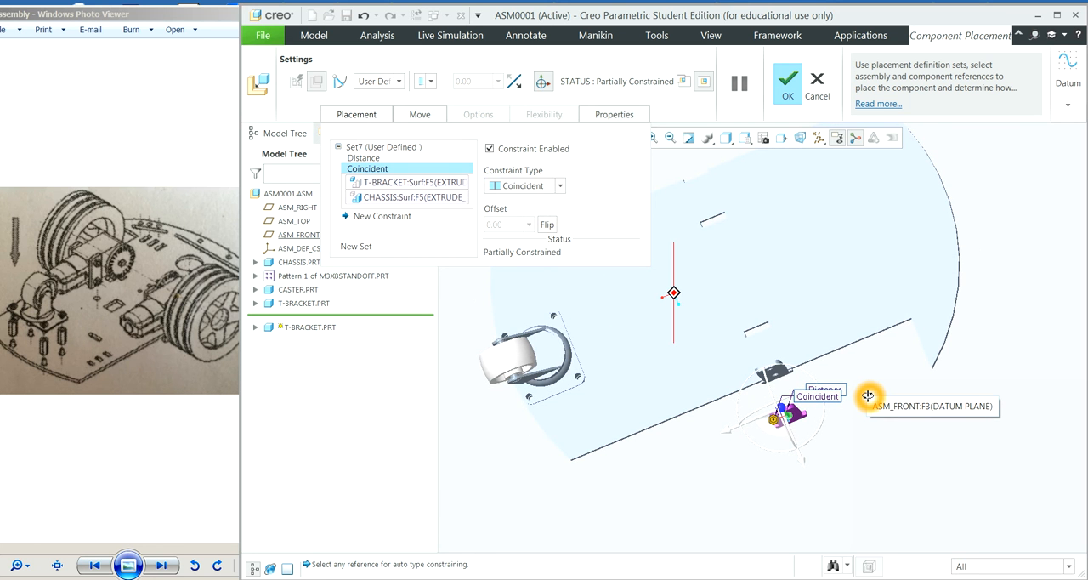
left_click(384, 217)
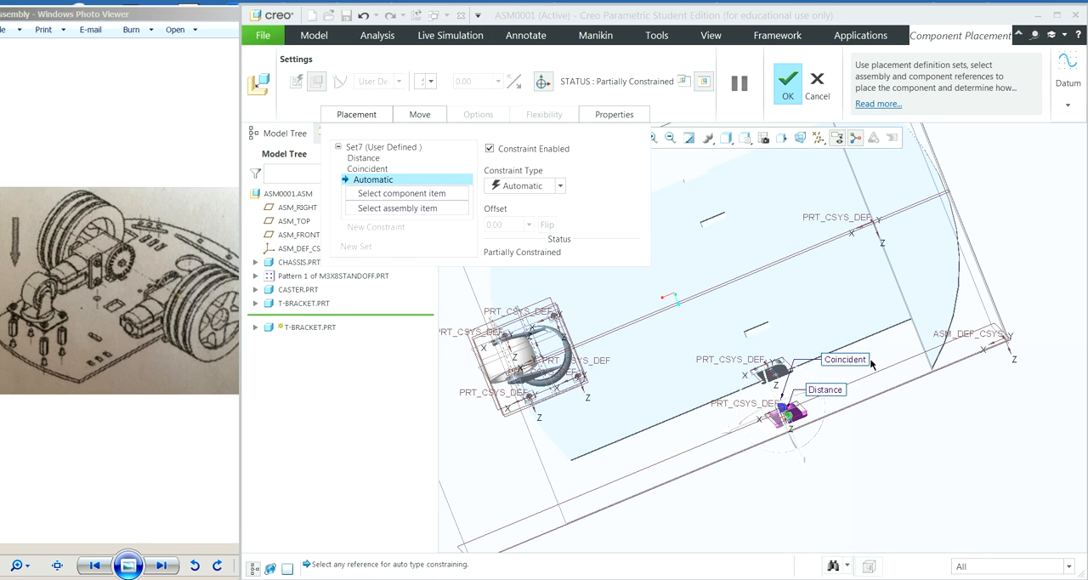
left_click(865, 440)
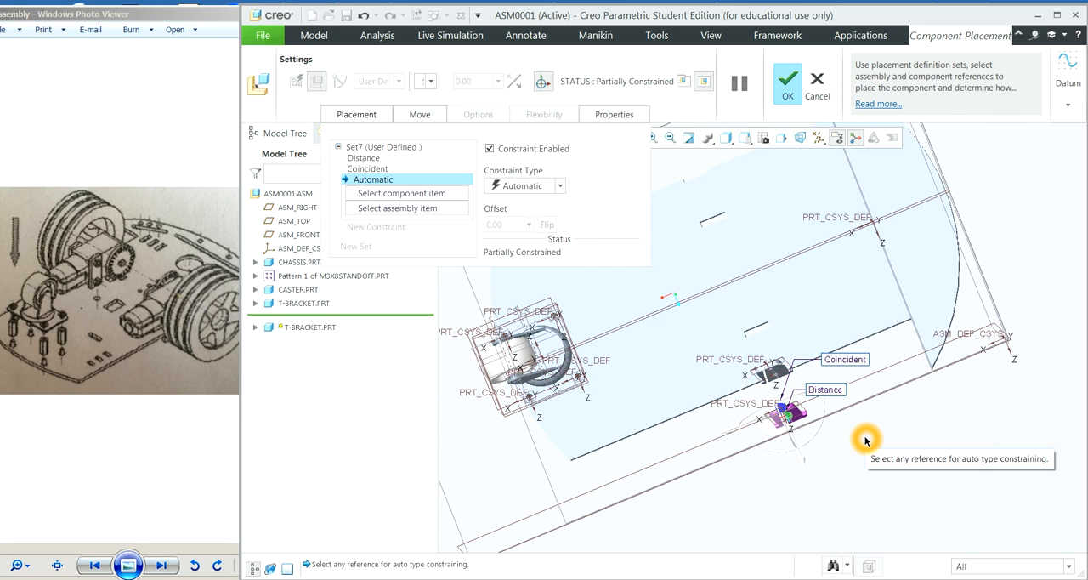
middle_click(865, 440)
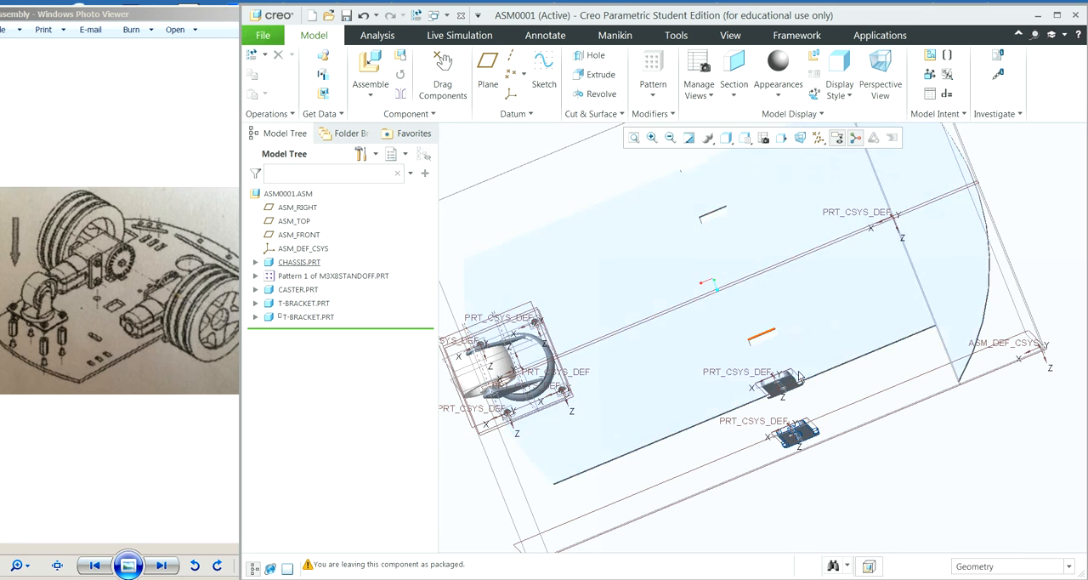
Step: Reopen the placement definition of the second T-bracket and change its flat-face-to-slot-wall constraint to Coincident
mouse_move(856, 439)
middle_mouse_down()
mouse_move(842, 386)
mouse_move(833, 422)
middle_mouse_up()
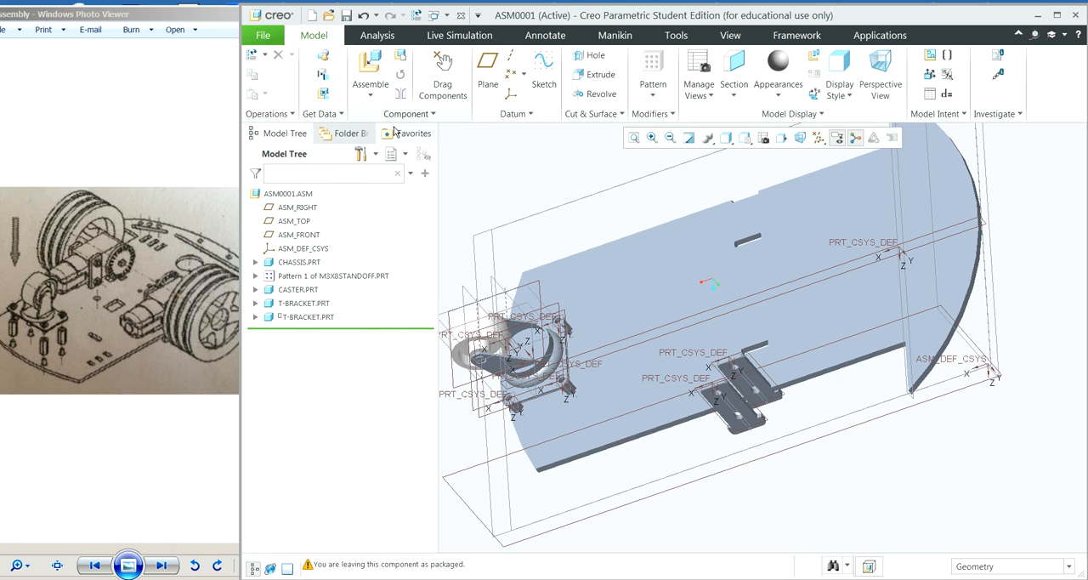
left_click(377, 273)
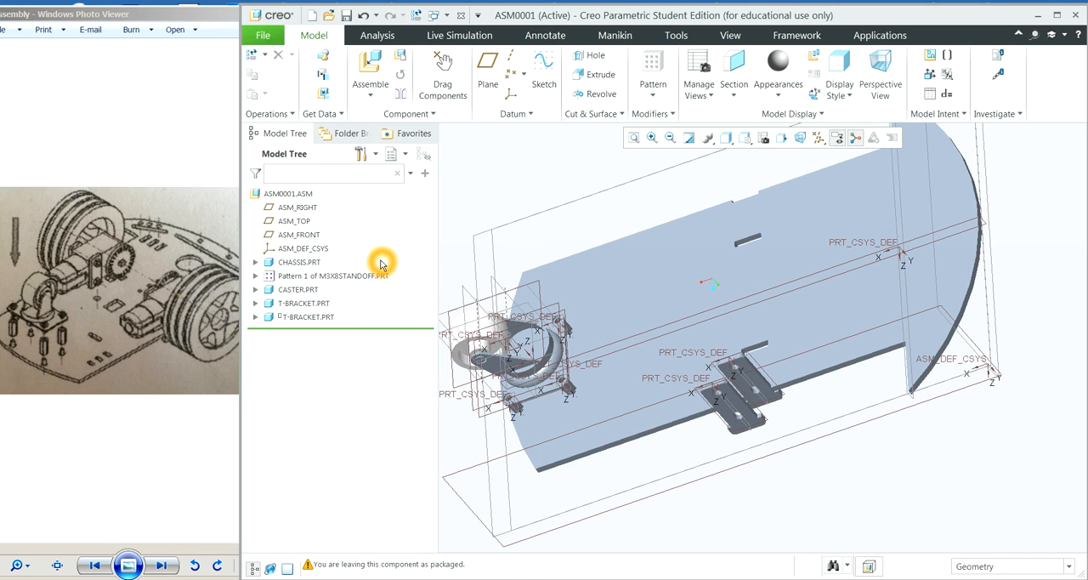
left_click(320, 321)
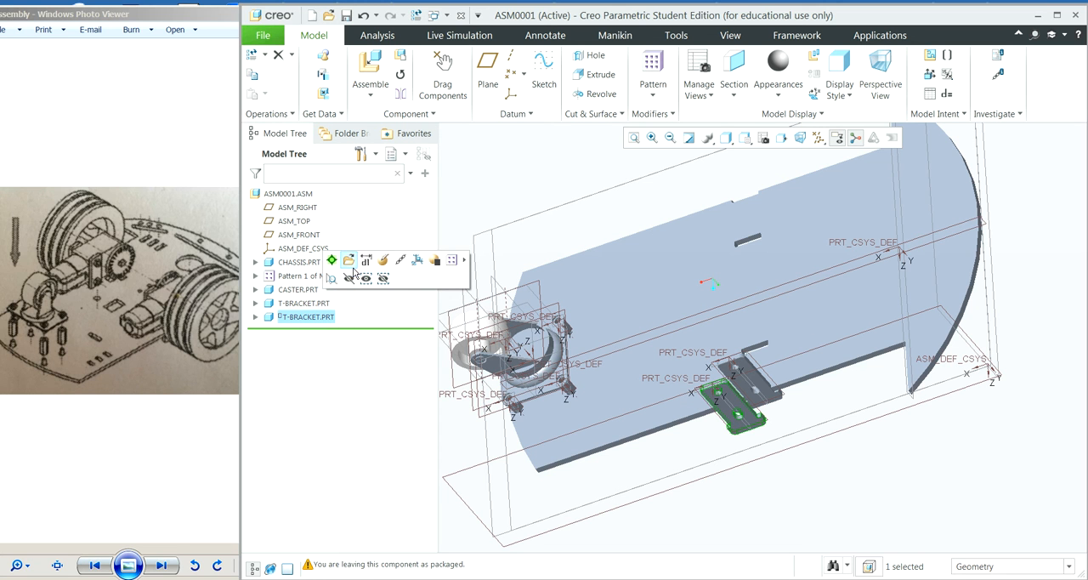
left_click(382, 260)
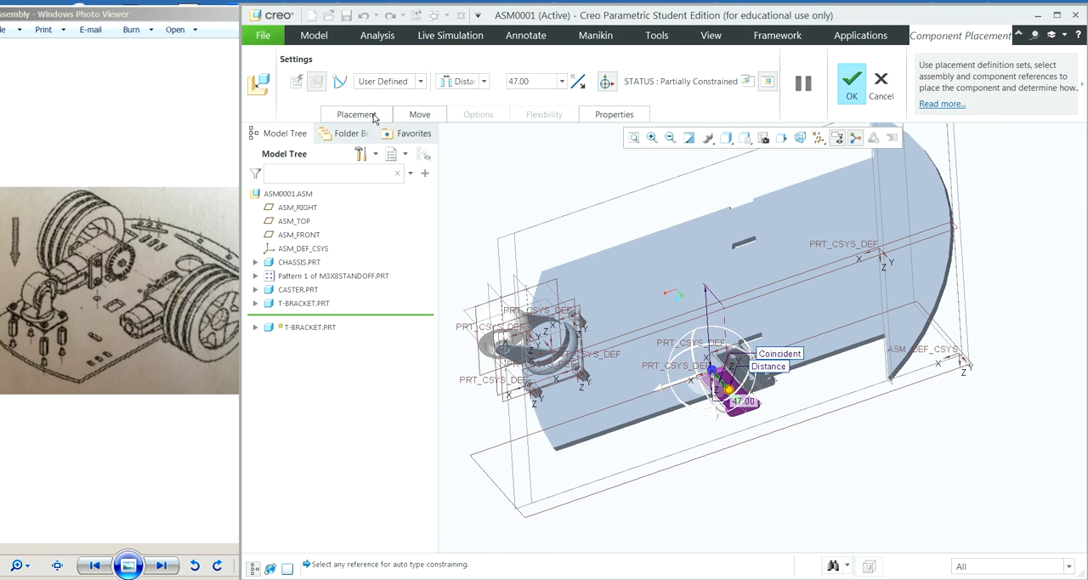
left_click(357, 114)
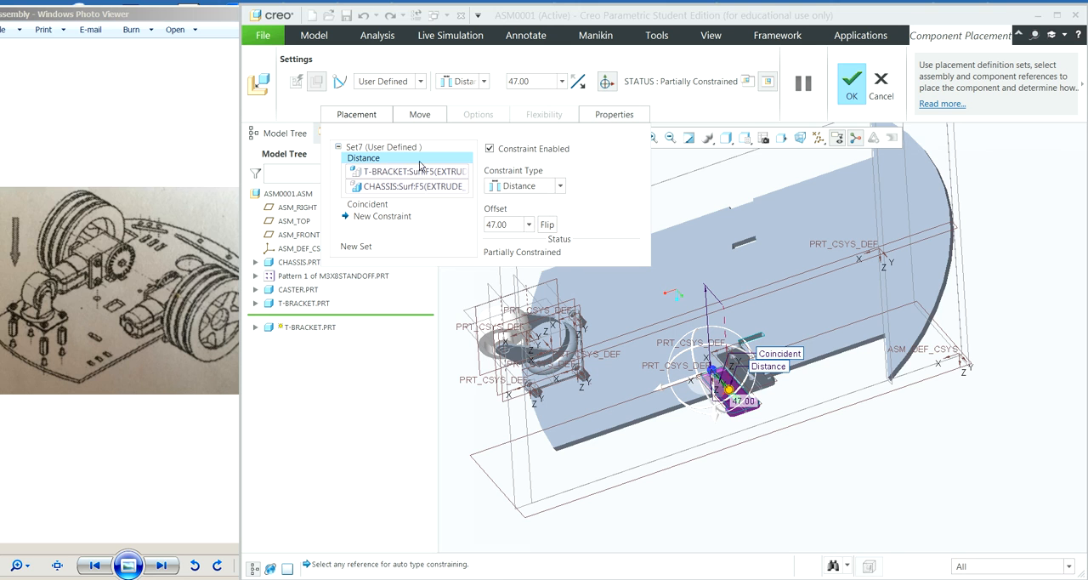
left_click(367, 156)
left_click(371, 160)
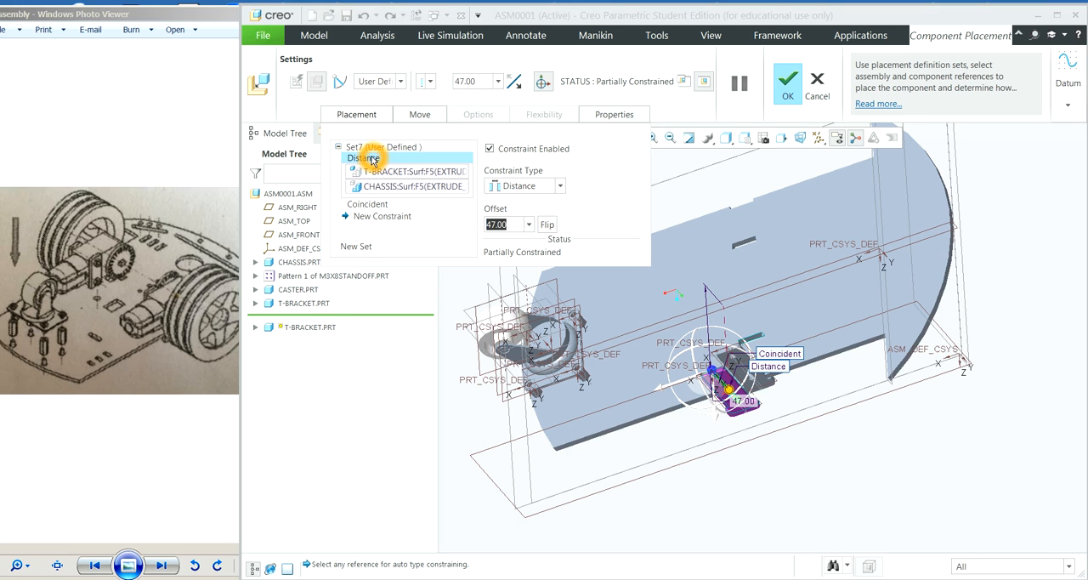
left_click(561, 189)
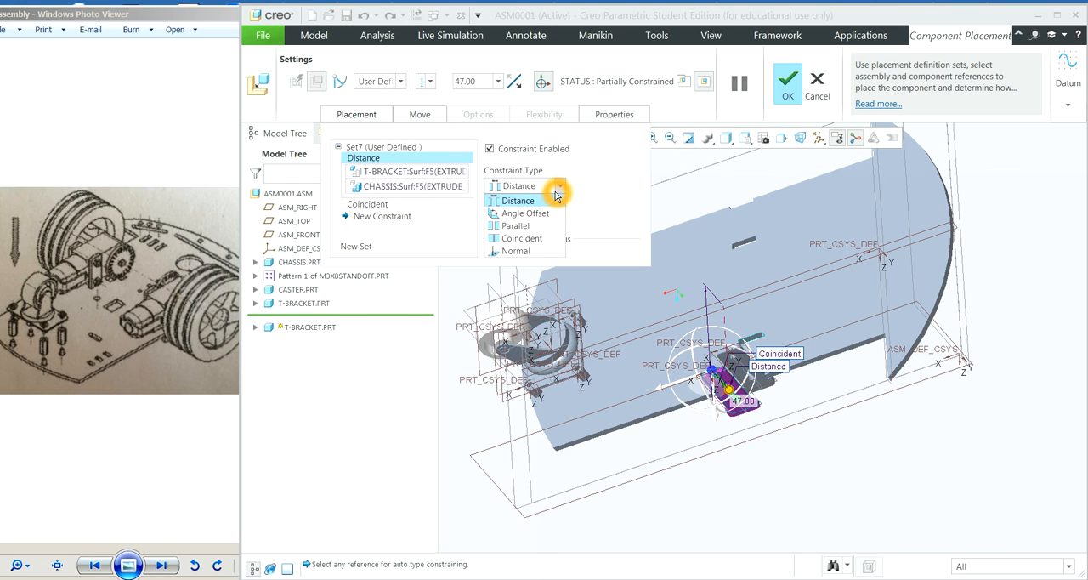
left_click(542, 239)
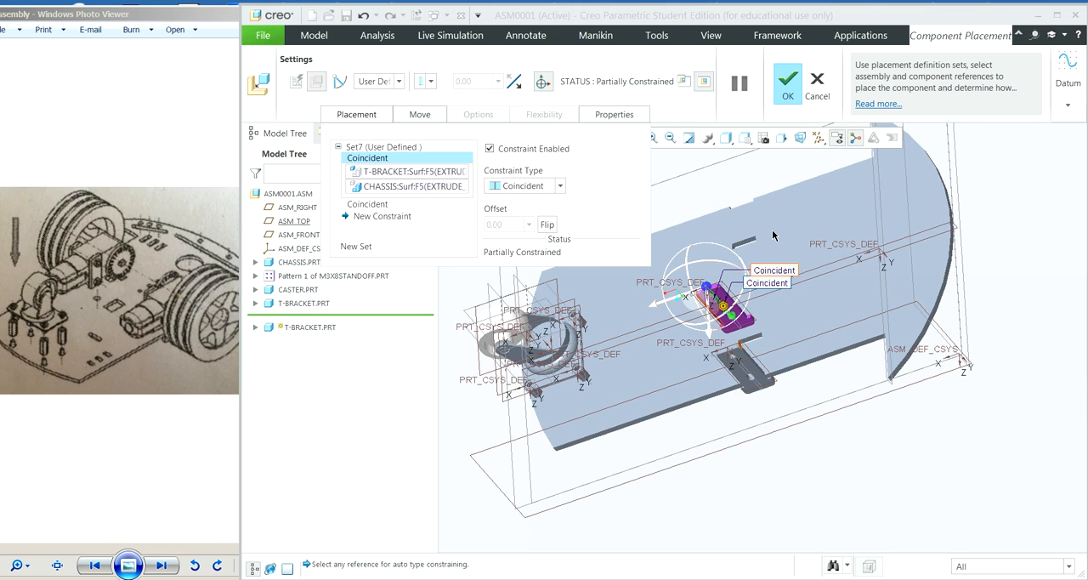
Step: Add a third placement constraint to the second T-bracket and reference the small shoulder face beside its neck as the component item
scroll(775, 245, "up", 3)
scroll(774, 255, "down", 2)
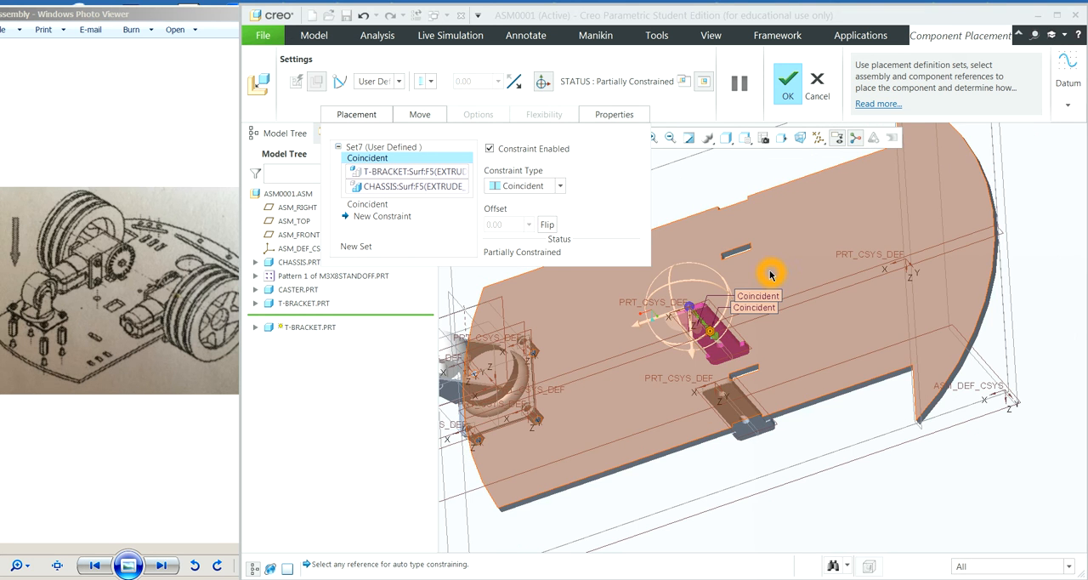
left_click(381, 217)
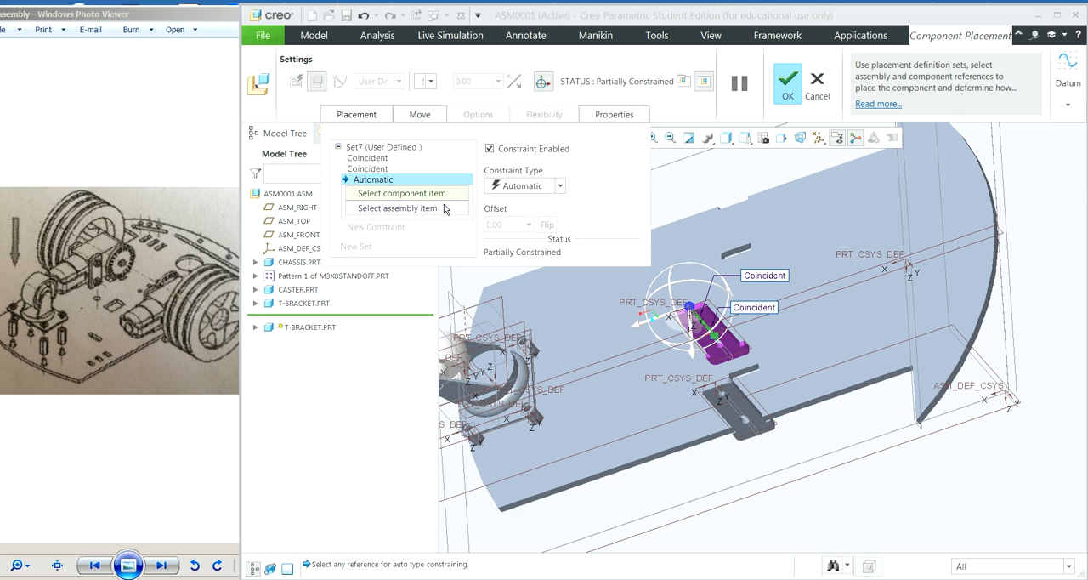
left_click(710, 319)
left_click(660, 138)
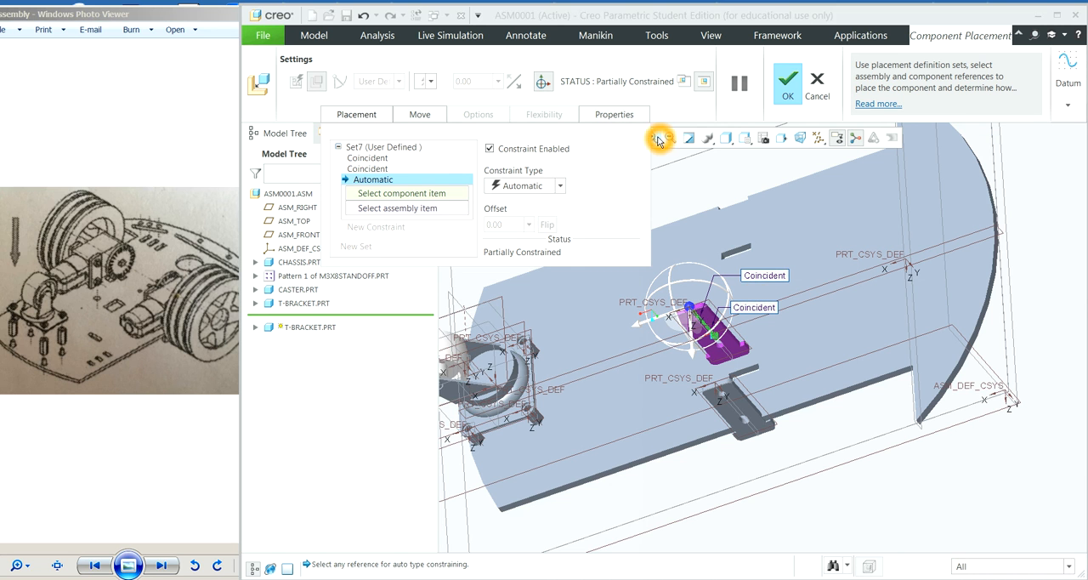
left_click(794, 369)
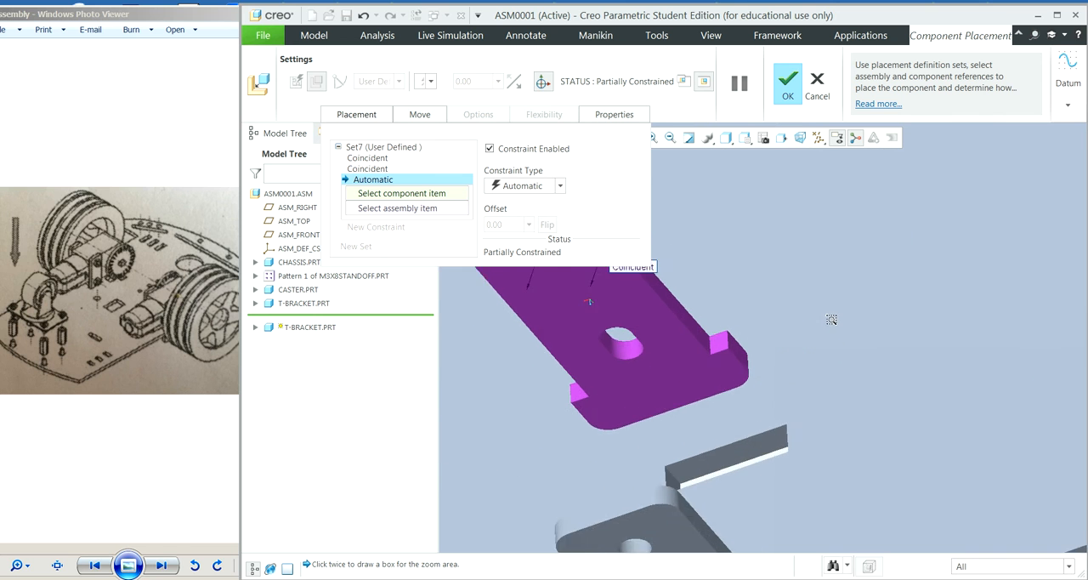
left_click(699, 333)
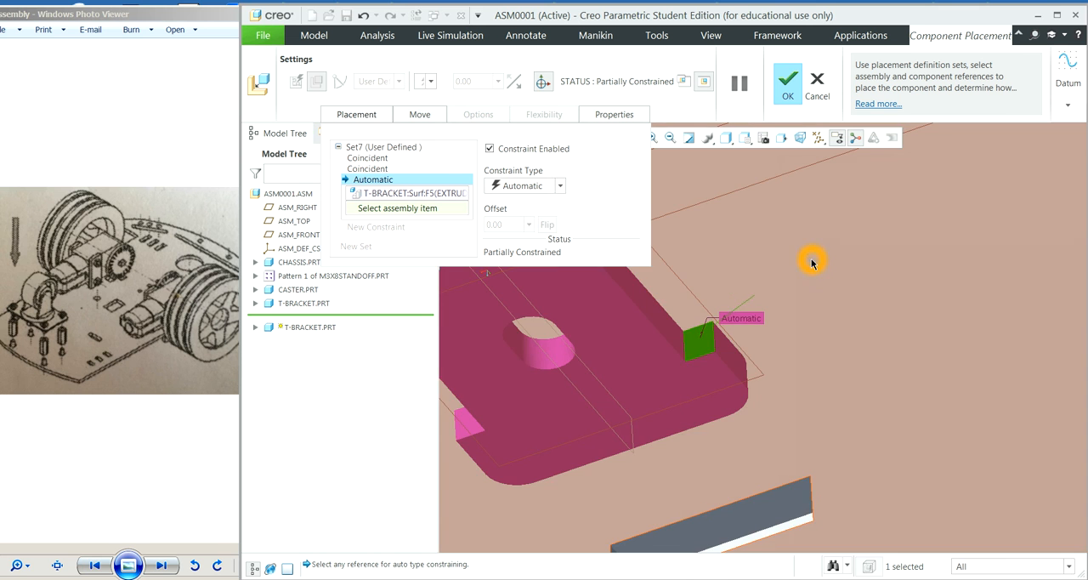
Step: Reference the chassis plate's flat face for the bracket's shoulder face as a Coincident constraint and accept the second T-bracket's placement
scroll(814, 274, "down", 1)
middle_click_drag(821, 303, 826, 316, "shift")
scroll(826, 314, "up", 1)
scroll(821, 295, "up", 5)
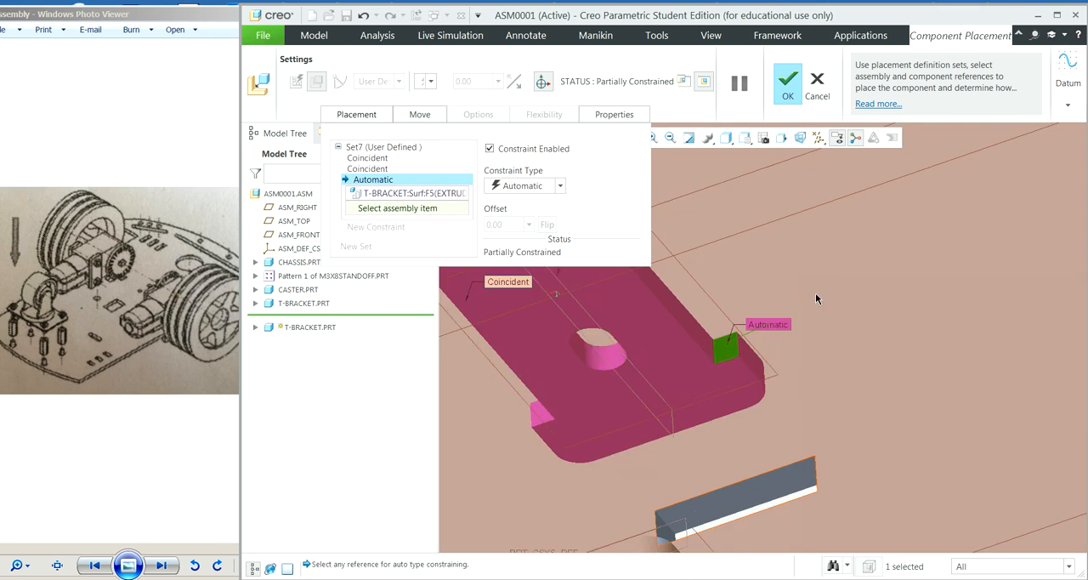
scroll(822, 272, "up", 4)
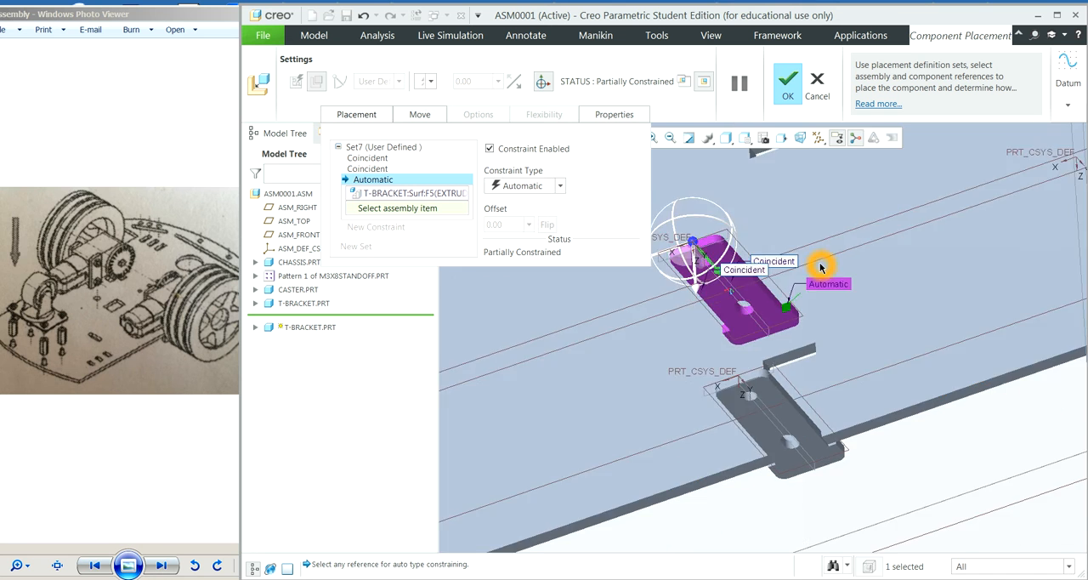
middle_click_drag(904, 425, 877, 369)
left_click(750, 289)
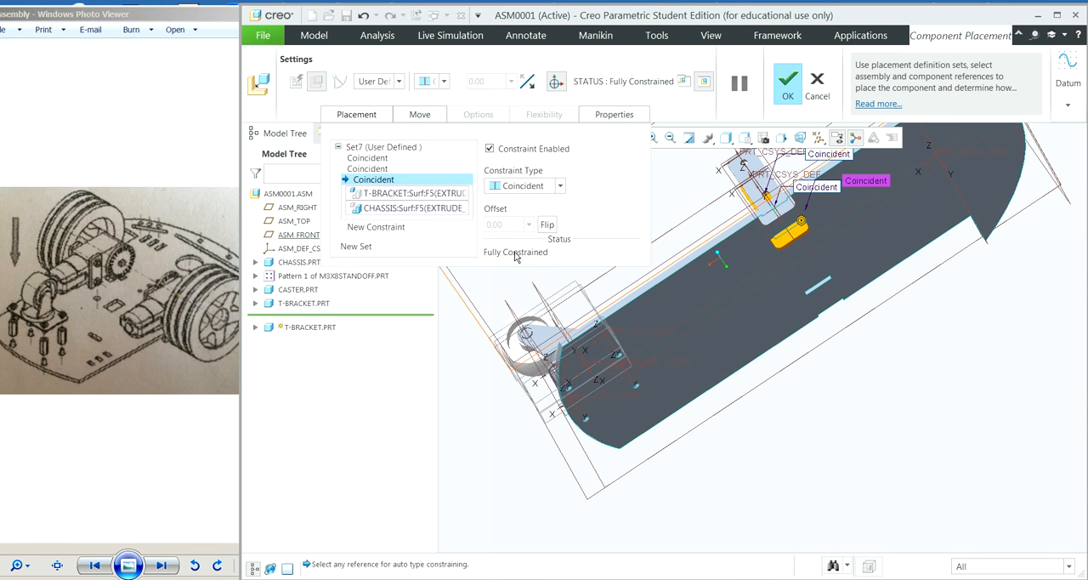
left_click(785, 83)
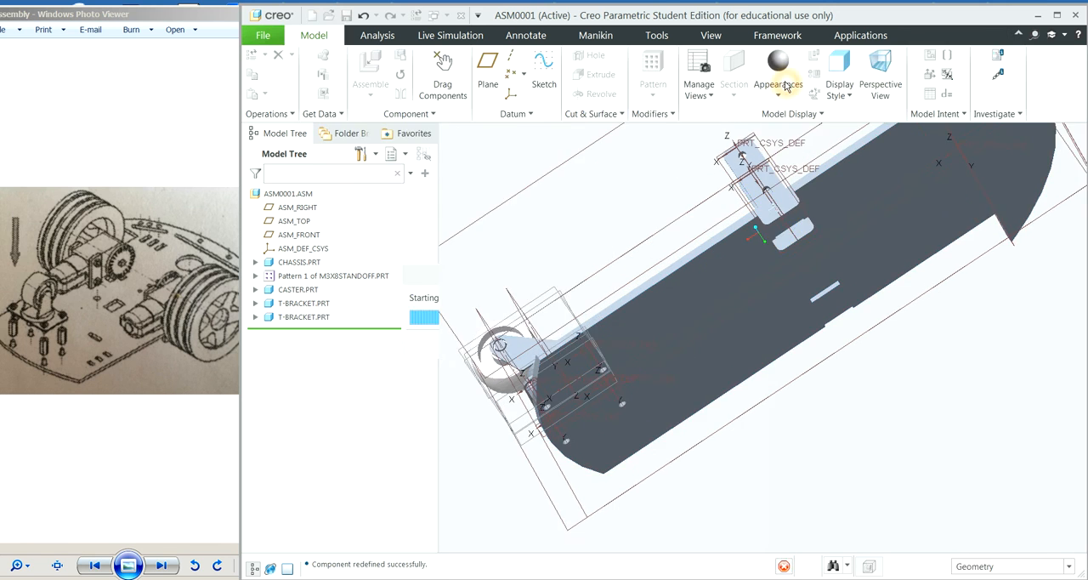
Step: Insert gearmotor.prt into the assembly as a new component
mouse_move(901, 361)
middle_mouse_down()
mouse_move(947, 409)
mouse_move(974, 396)
mouse_move(971, 384)
mouse_move(961, 389)
mouse_move(938, 365)
mouse_move(931, 341)
mouse_move(930, 406)
mouse_move(950, 406)
mouse_move(933, 396)
mouse_move(935, 408)
middle_mouse_up()
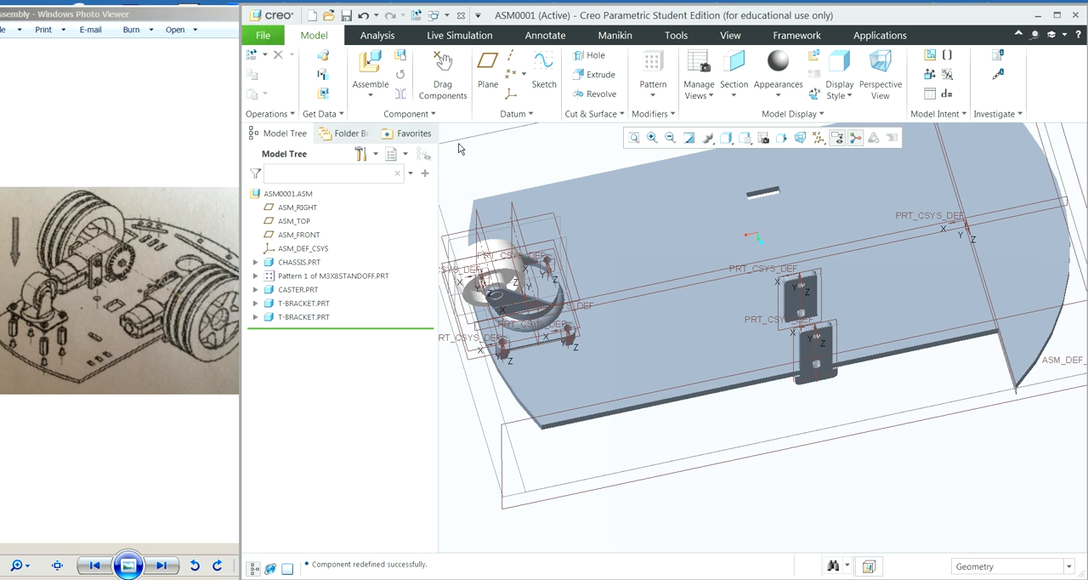
left_click(370, 82)
left_click(390, 111)
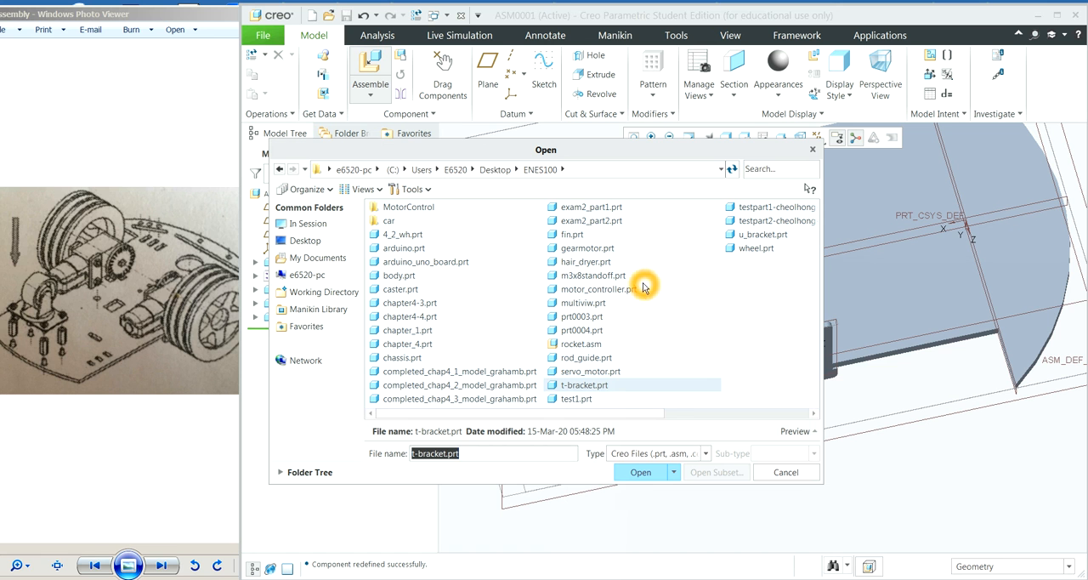
left_click(602, 250)
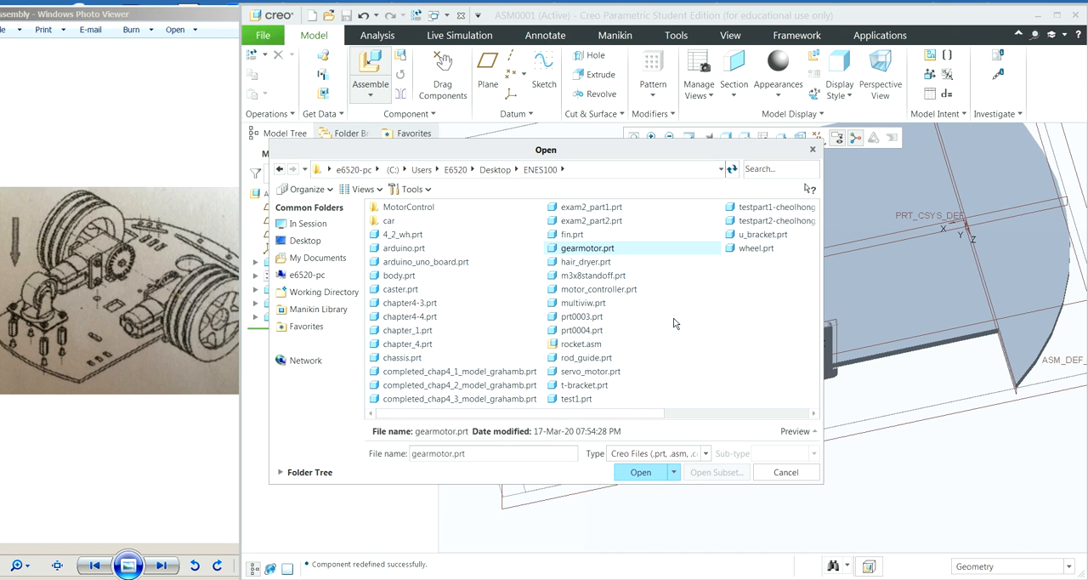
left_click(646, 473)
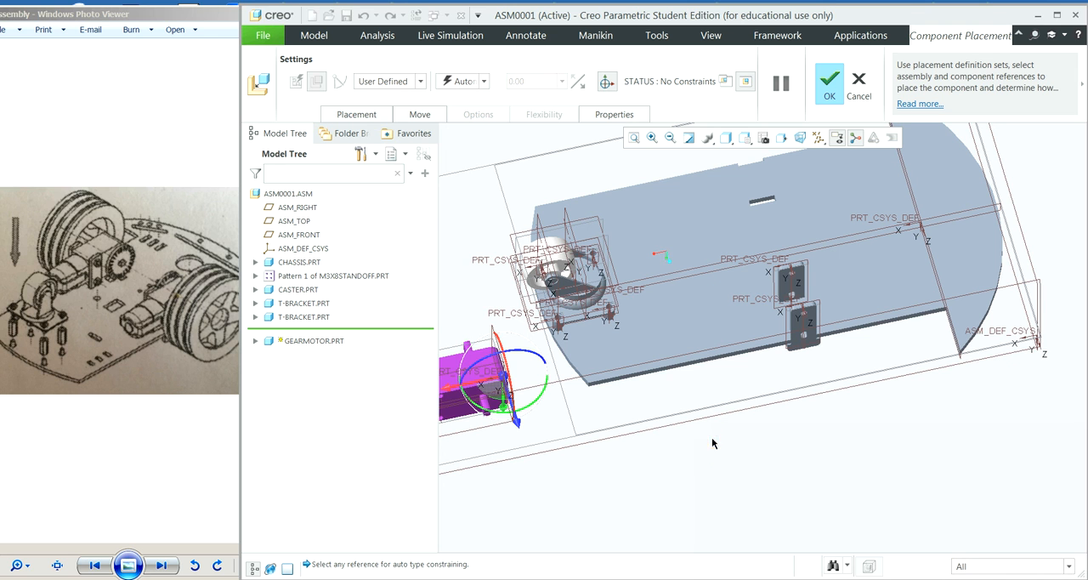
Step: Move the unplaced gearmotor over the chassis edge, close beside the two T-brackets
left_click(480, 384)
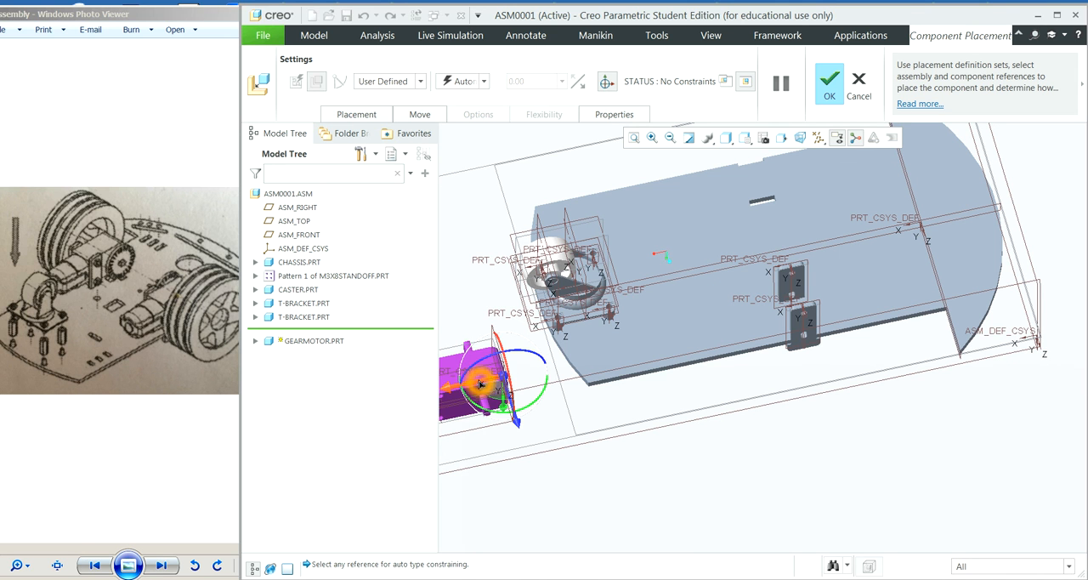
left_click_drag(480, 384, 741, 335)
left_click(947, 325)
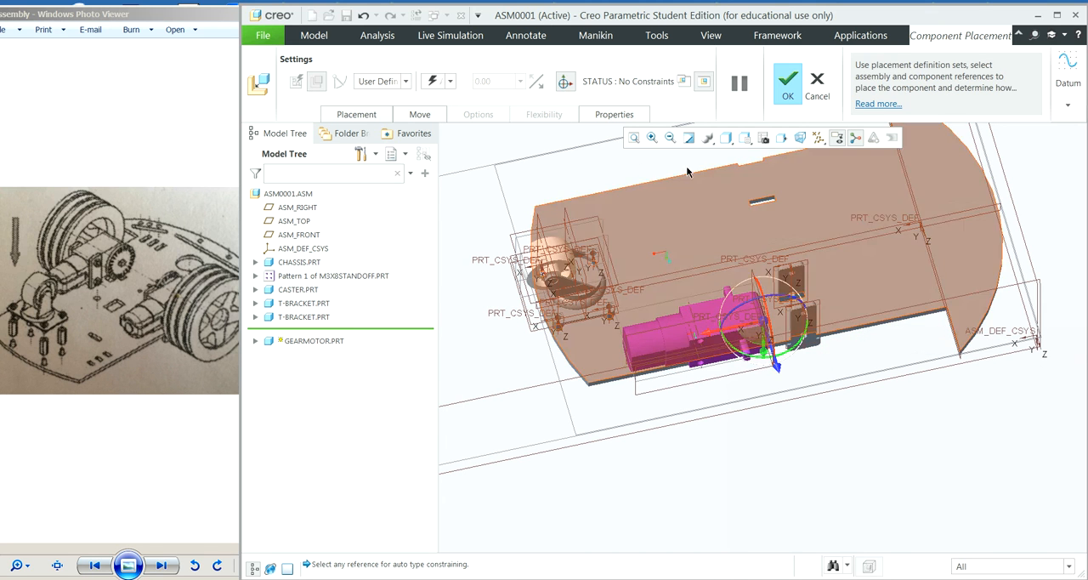
Step: Examine the gearmotor's orientation and mounting holes relative to the two T-brackets from several angles
left_click(652, 137)
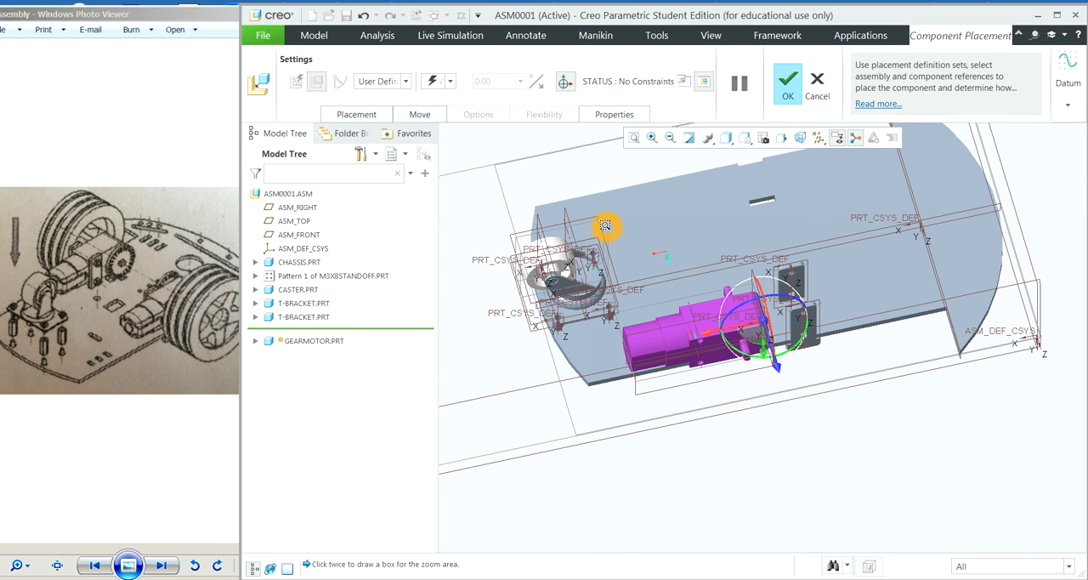
left_click(839, 435)
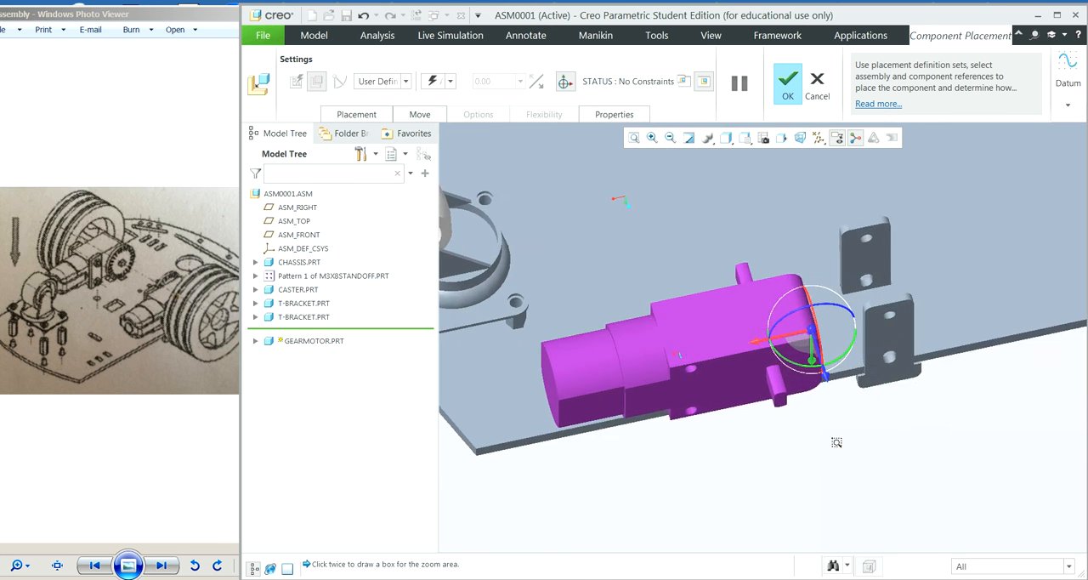
middle_click(806, 432)
middle_click_drag(799, 432, 778, 345)
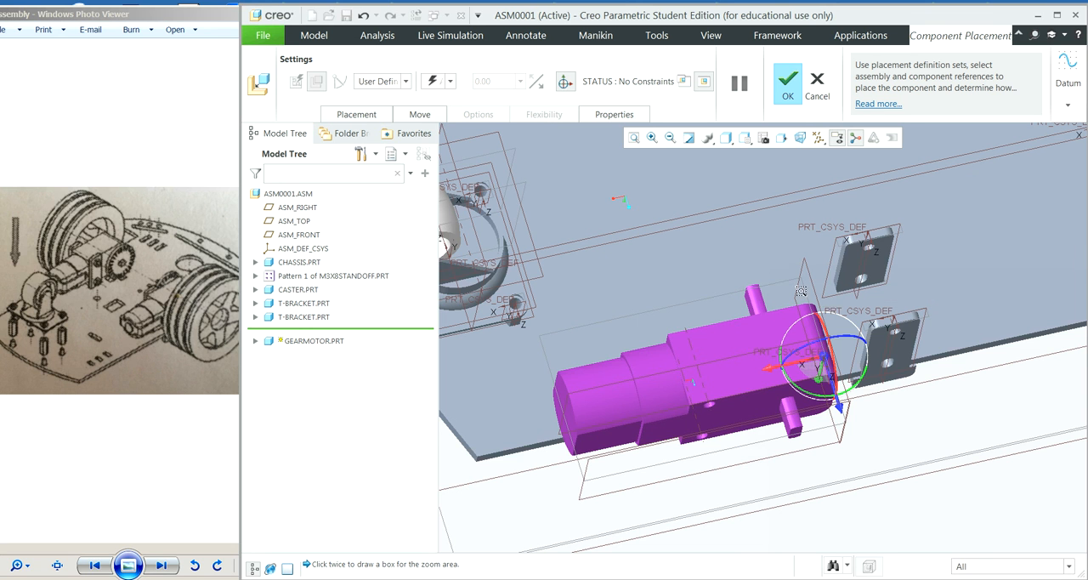
left_click(825, 327)
left_click(962, 286)
middle_click_drag(972, 290, 956, 304)
left_click(778, 367)
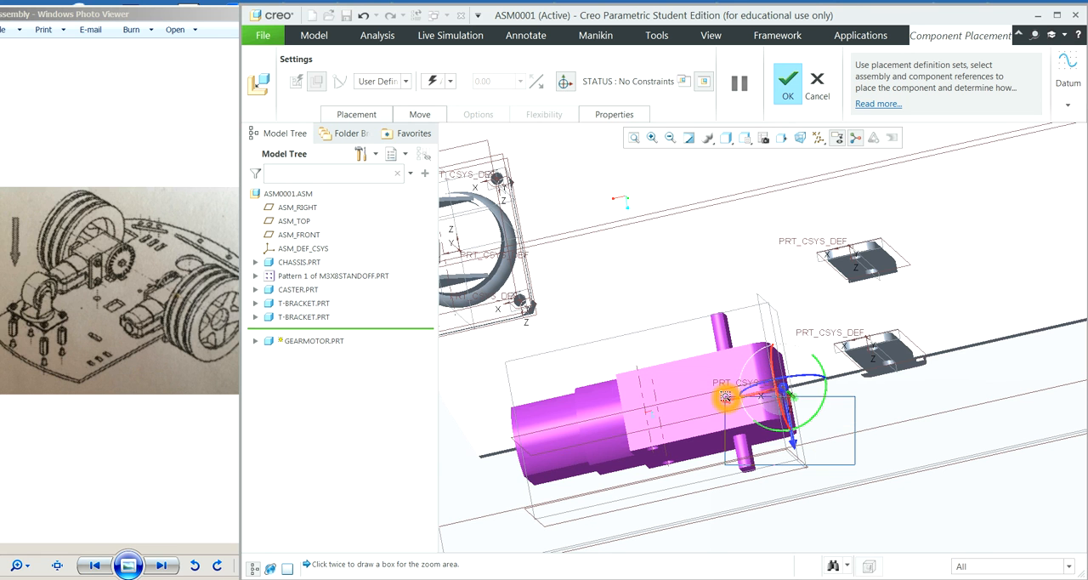
left_click(850, 446)
scroll(797, 332, "up", 3)
scroll(798, 314, "up", 8)
scroll(797, 306, "up", 5)
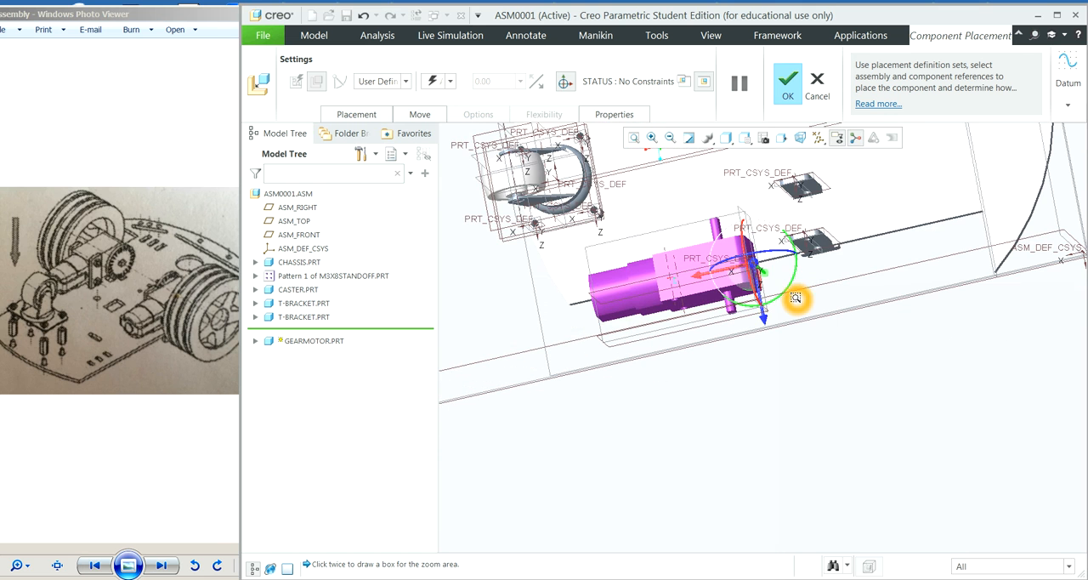
left_click(606, 410)
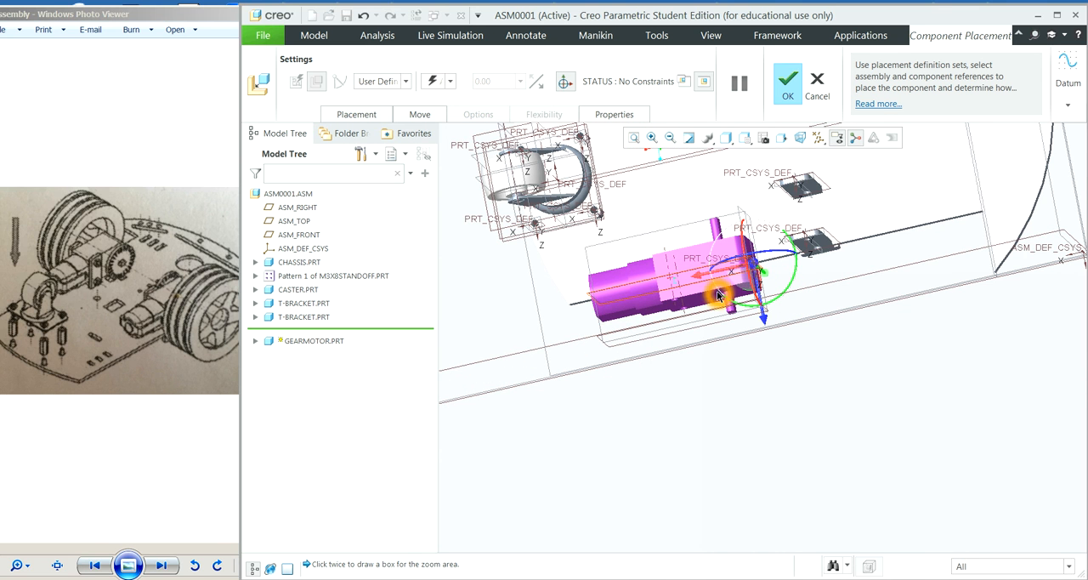
Step: Rotate the gearmotor about half a turn around its lengthwise axis
left_click(760, 245)
left_click_drag(742, 247, 934, 480)
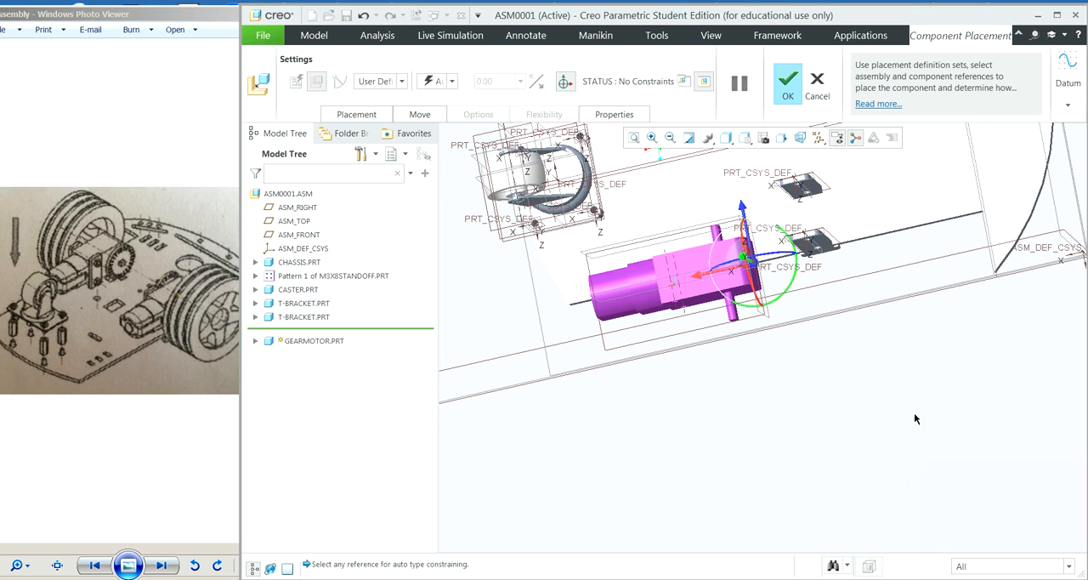
left_click(925, 309)
Step: Start the gearmotor's placement definition and reference mounting hole axis A_1 on its gearbox as the component item
left_click(655, 141)
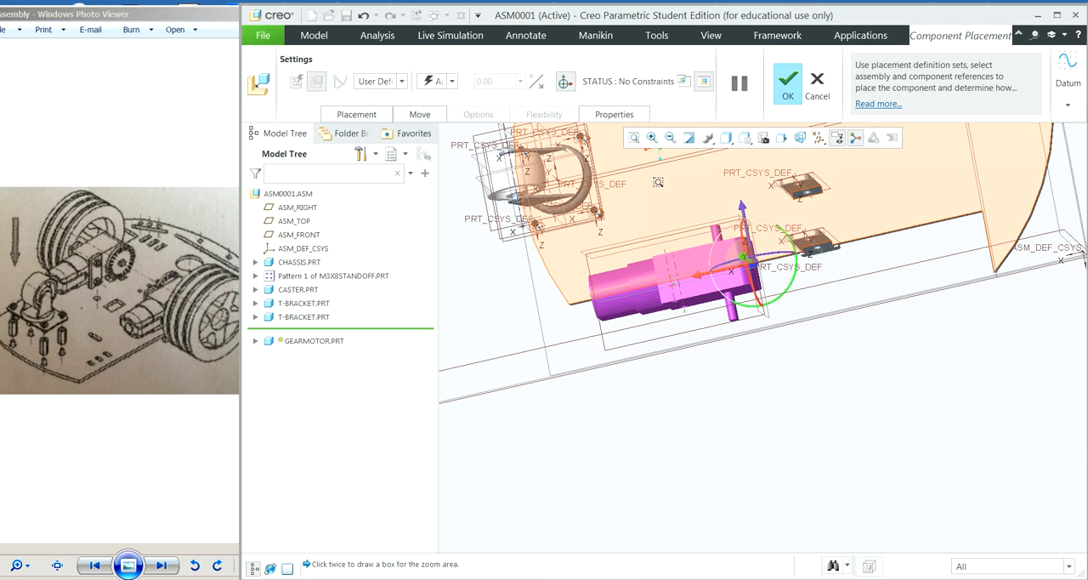
left_click(645, 162)
left_click(926, 327)
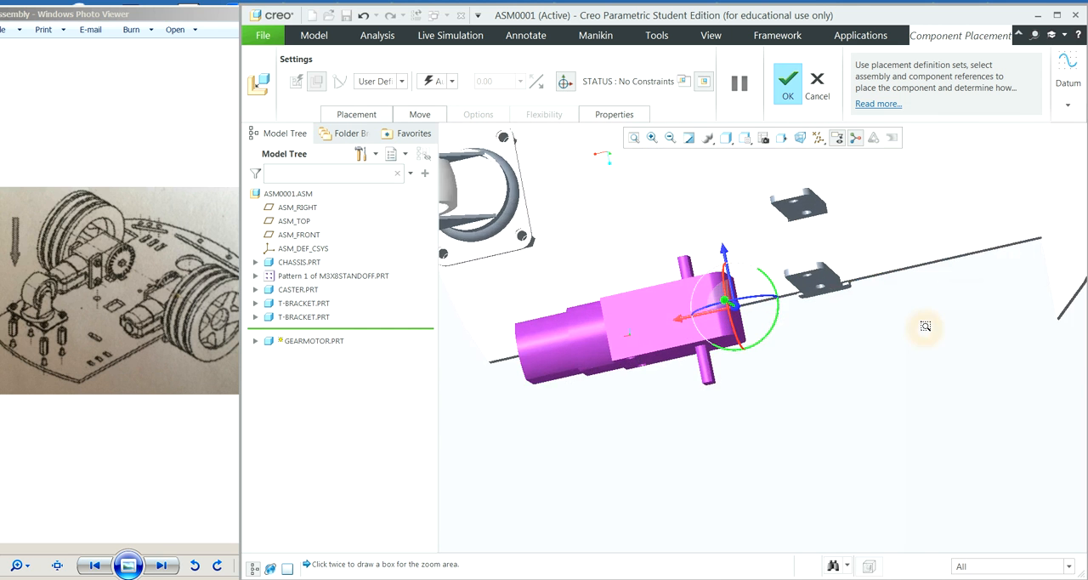
middle_click_drag(830, 446, 833, 435)
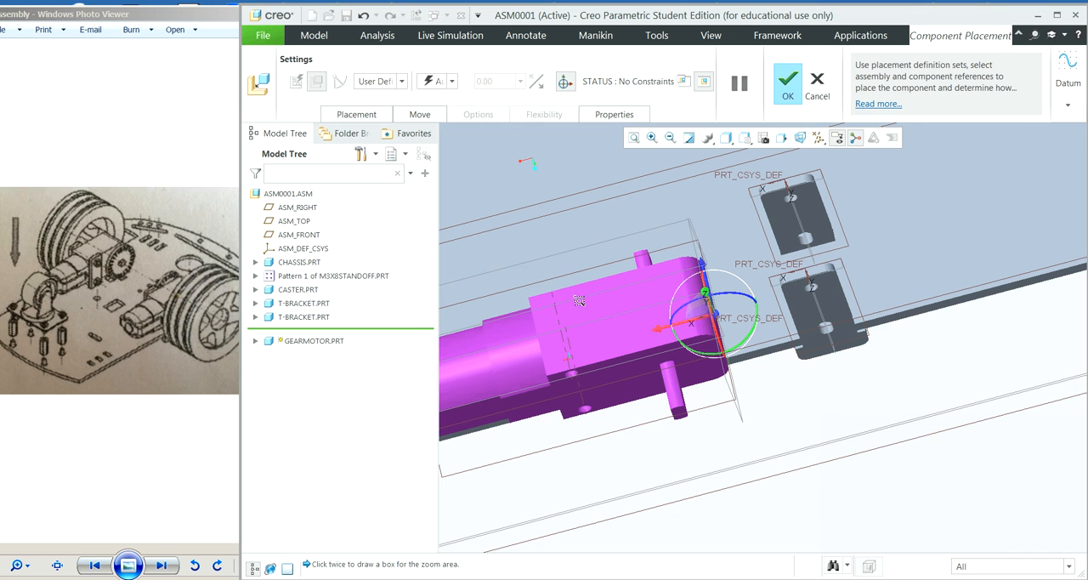
left_click(365, 115)
left_click(387, 175)
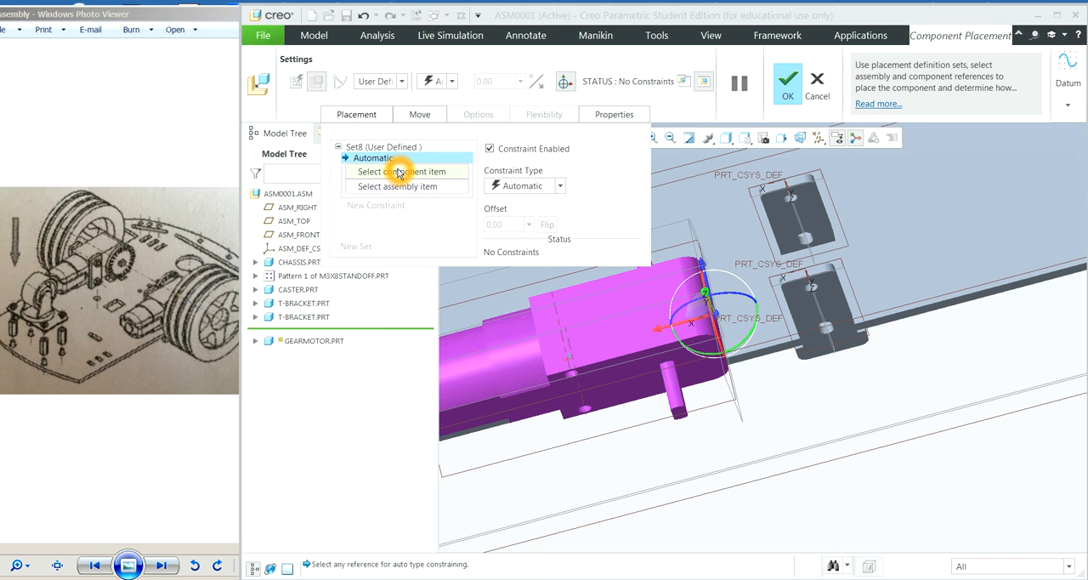
left_click(655, 137)
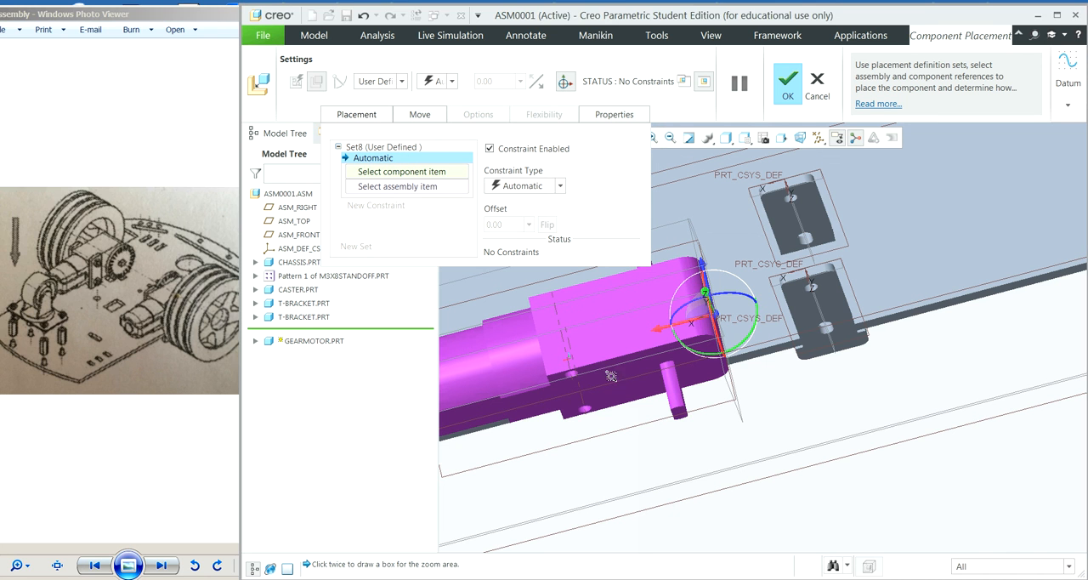
left_click(551, 358)
left_click(607, 407)
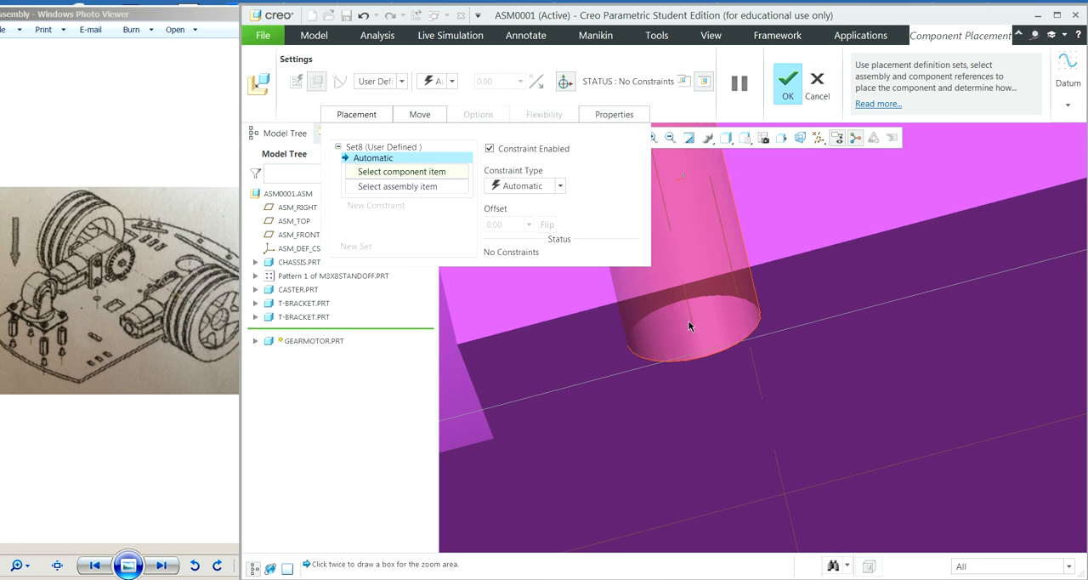
left_click(693, 326)
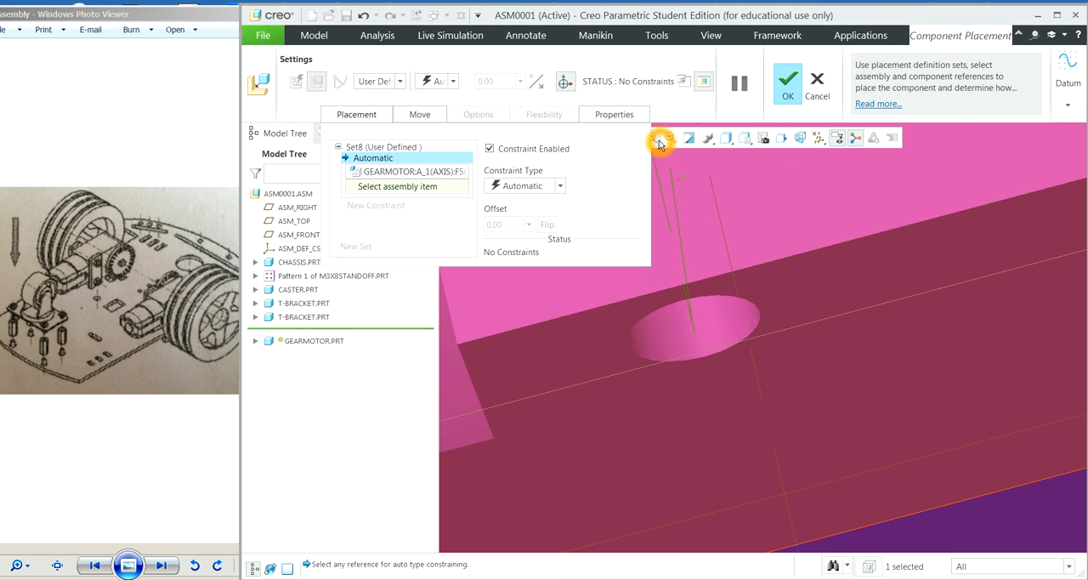
Step: Reference hole axis A_1 of the T-bracket in the chassis edge notch as the assembly item and make the constraint Coincident
left_click(659, 141)
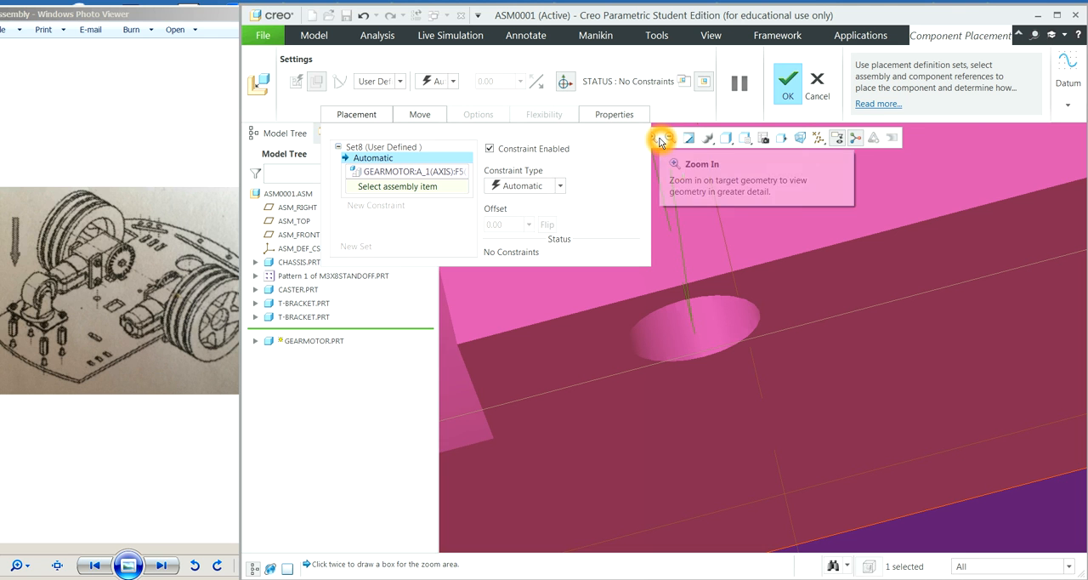
left_click(671, 136)
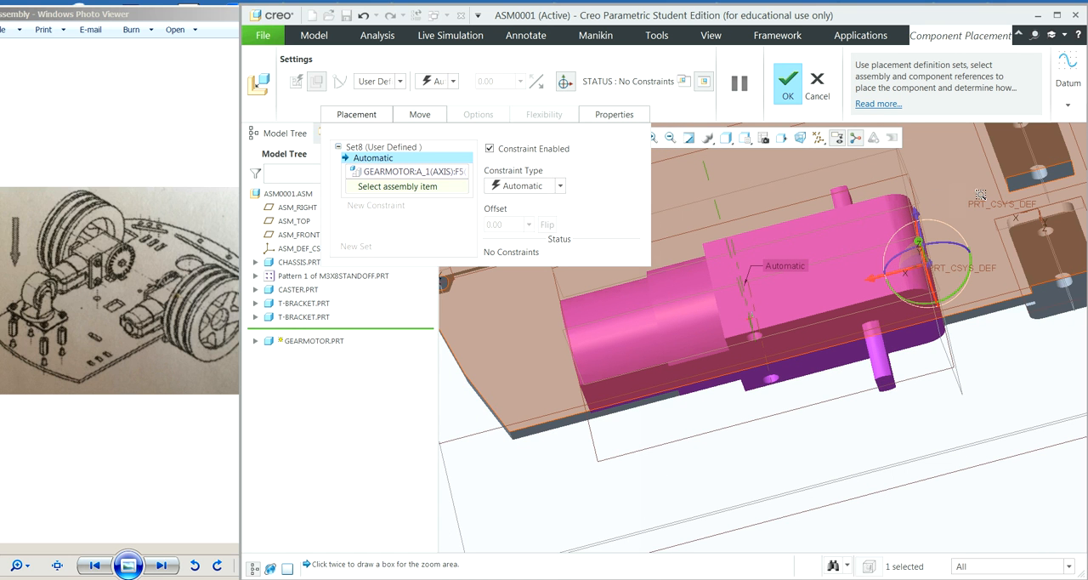
left_click(1059, 223)
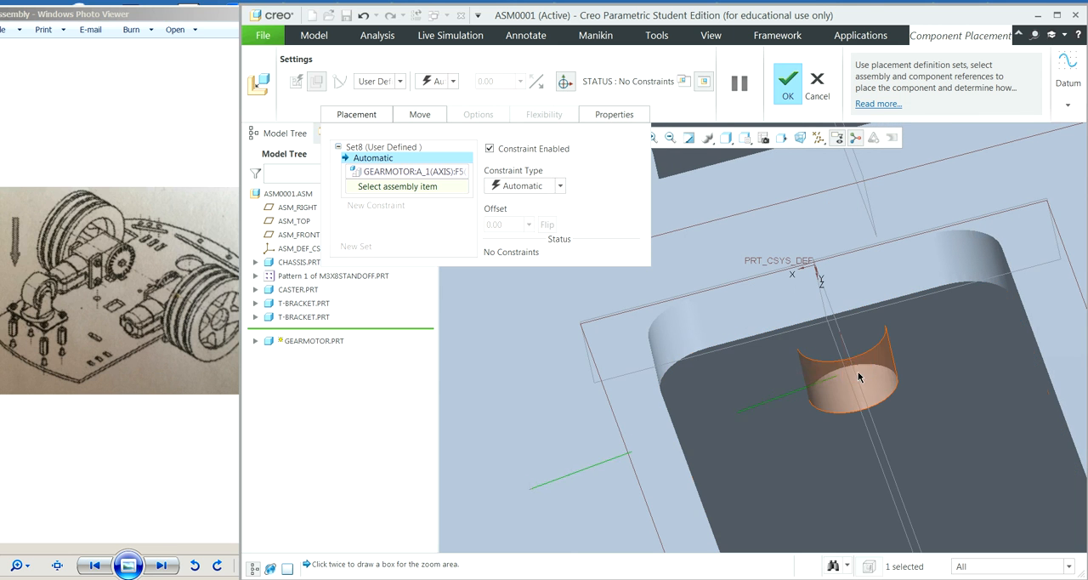
middle_click_drag(967, 275, 751, 341)
left_click(617, 343)
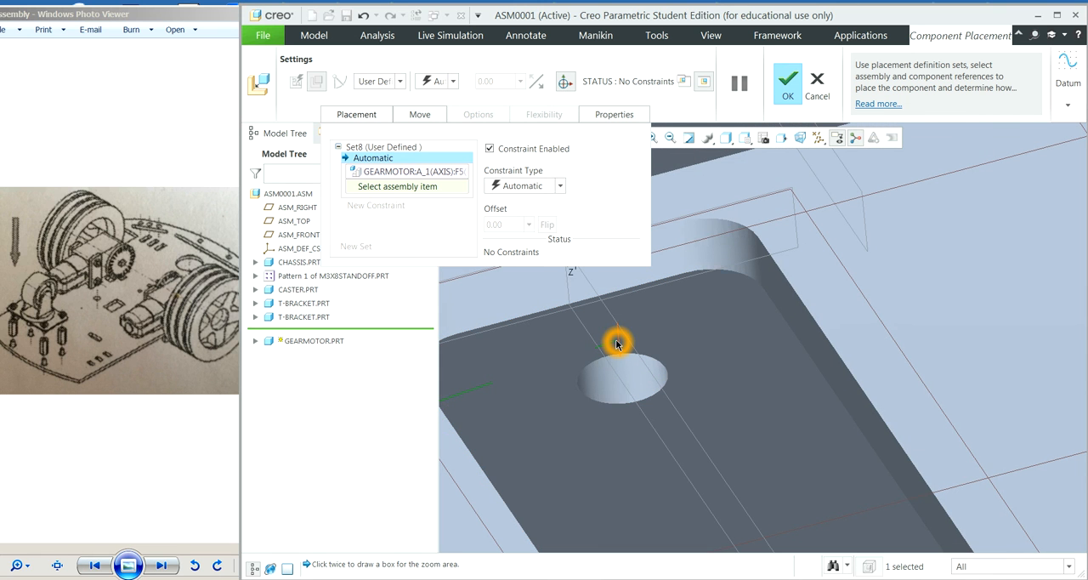
left_click(619, 342)
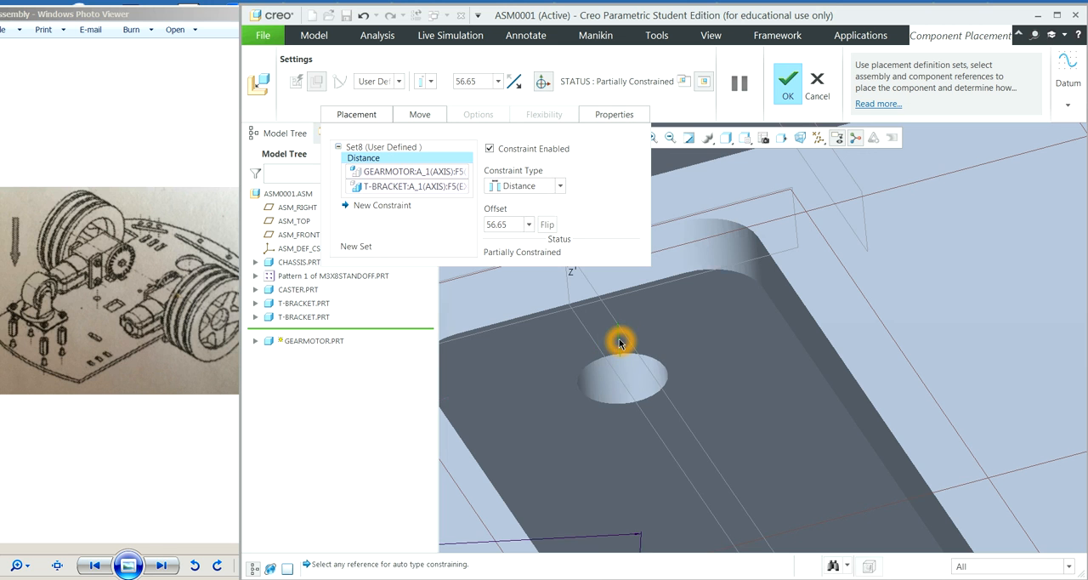
left_click(560, 185)
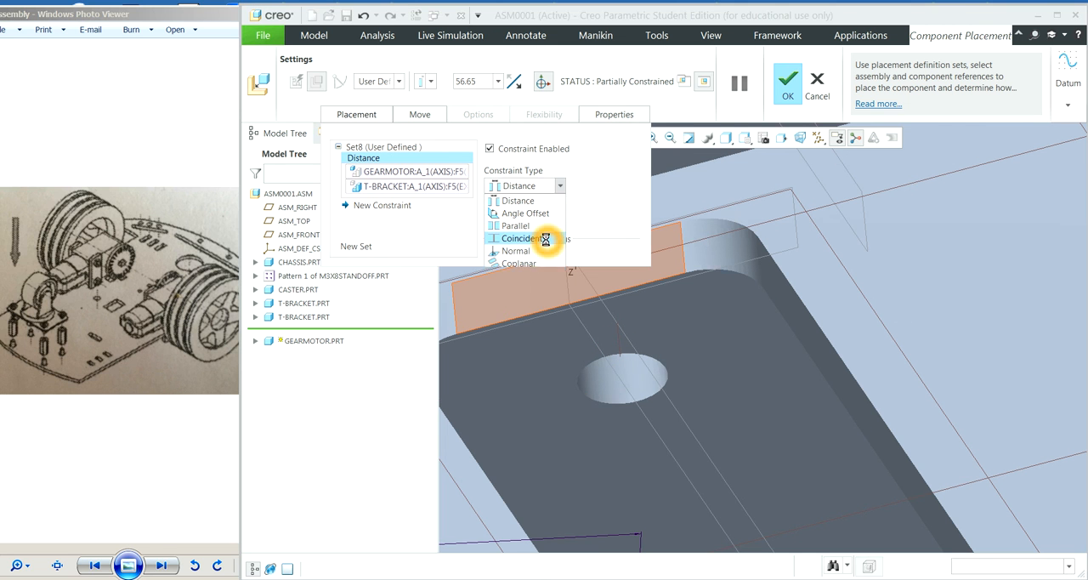
left_click(546, 241)
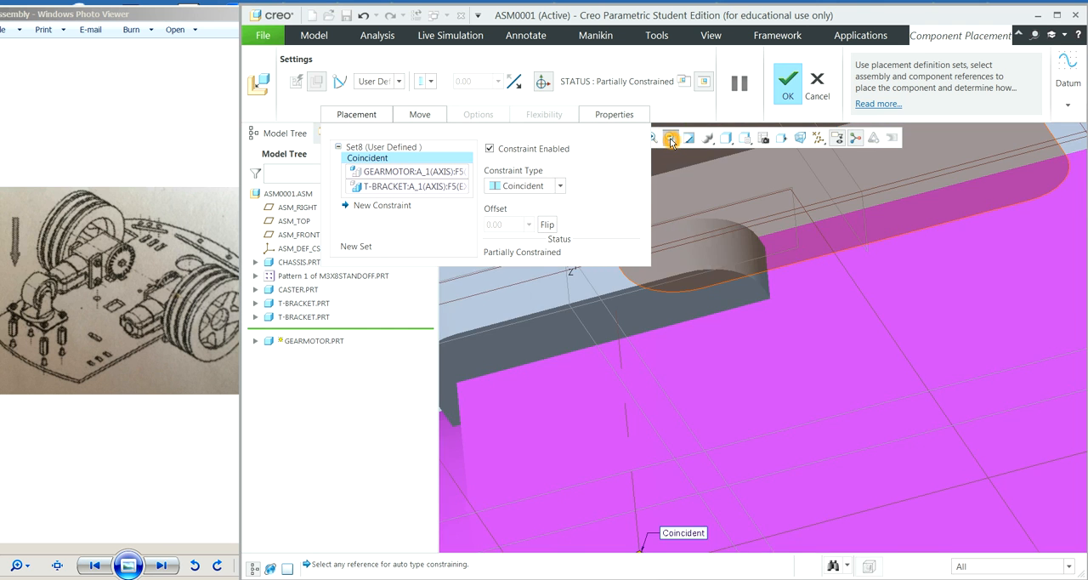
Step: Add a second placement constraint to the gearmotor
left_click(670, 139)
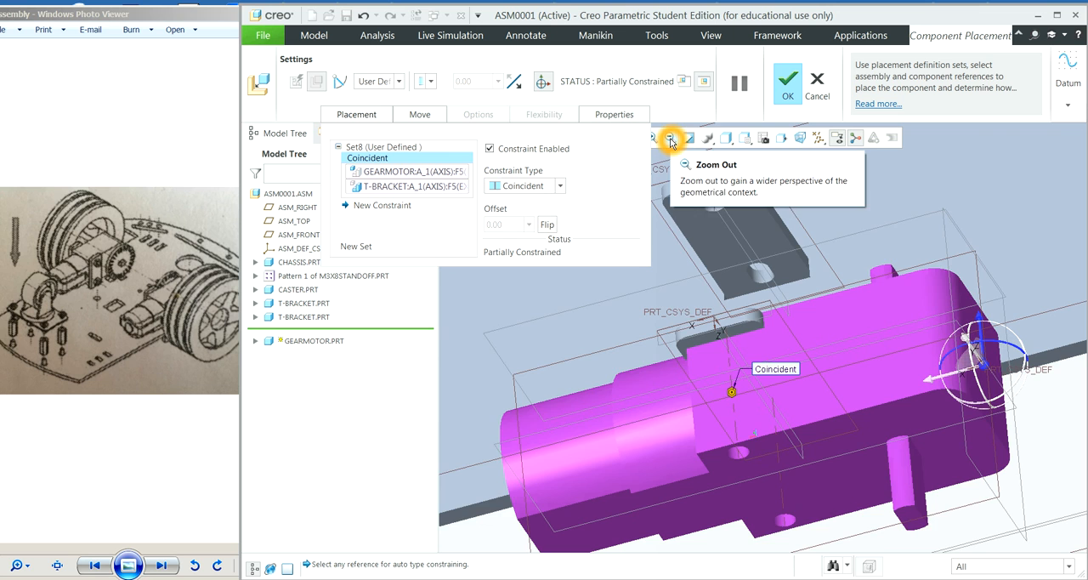
left_click(670, 139)
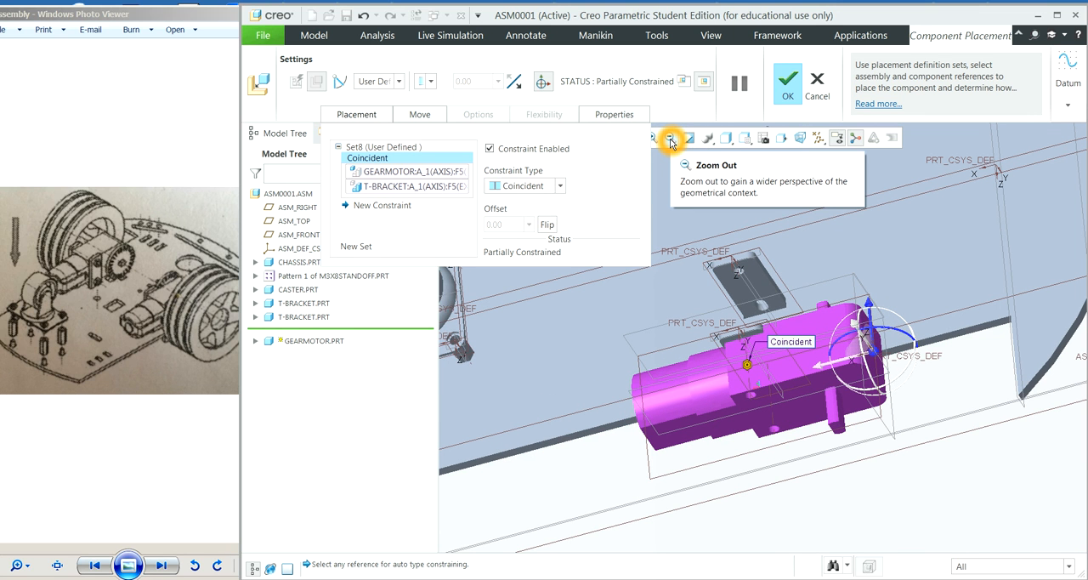
left_click(364, 207)
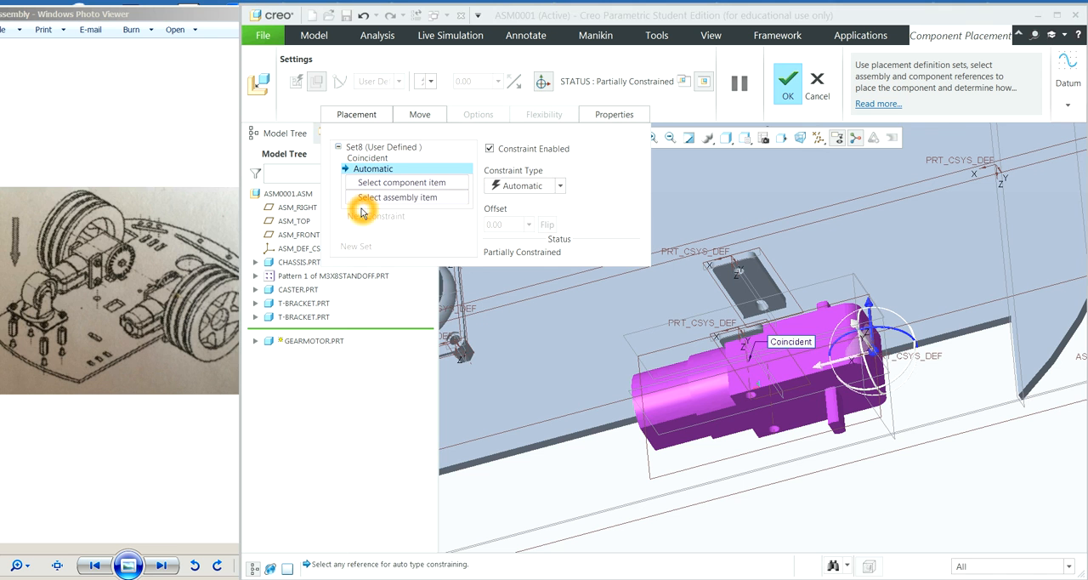